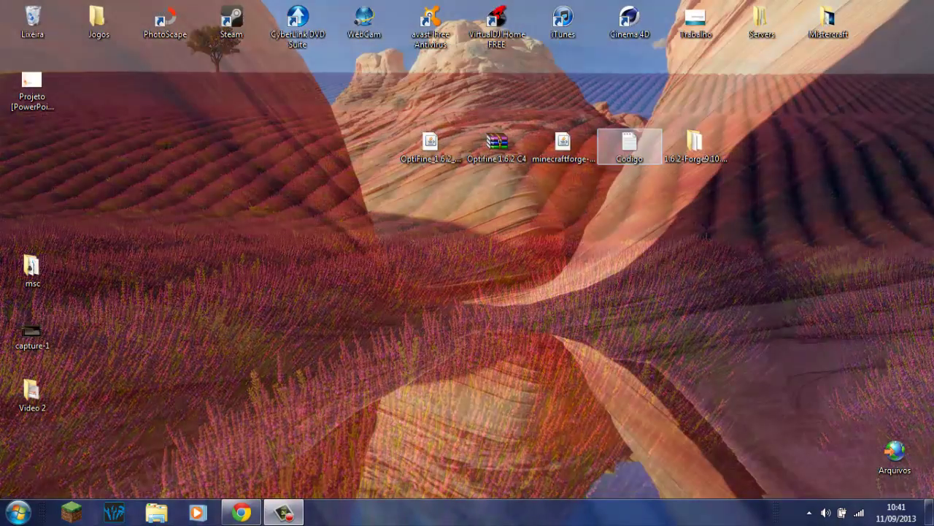
Step: Run the Minecraft Forge 9.10.0.804 installer from the desktop and install the client into the .minecraft folder
drag(562, 142, 514, 307)
drag(440, 265, 530, 422)
drag(203, 354, 601, 372)
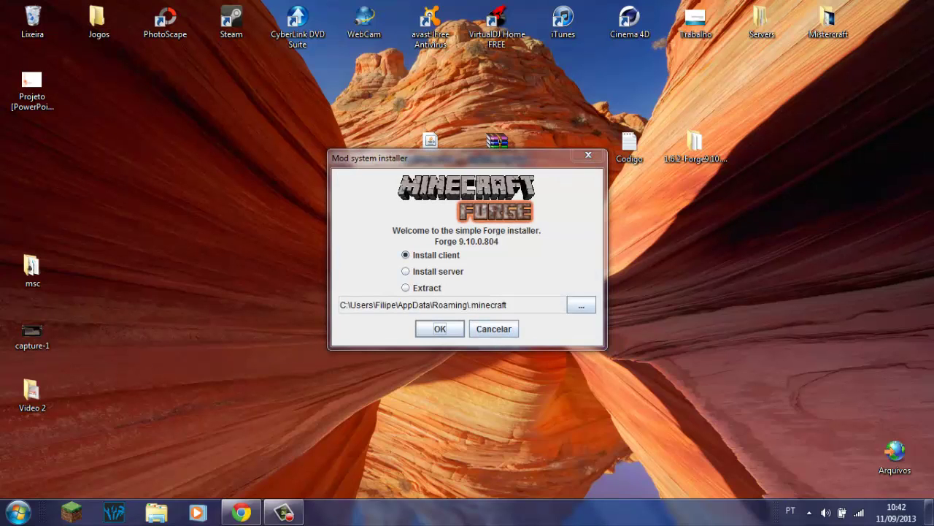
click(439, 329)
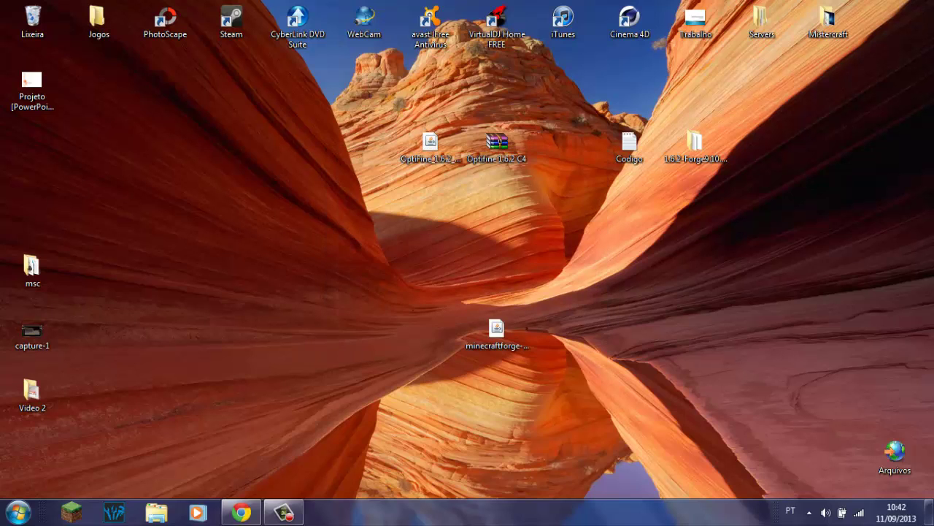
key(Return)
drag(497, 330, 563, 146)
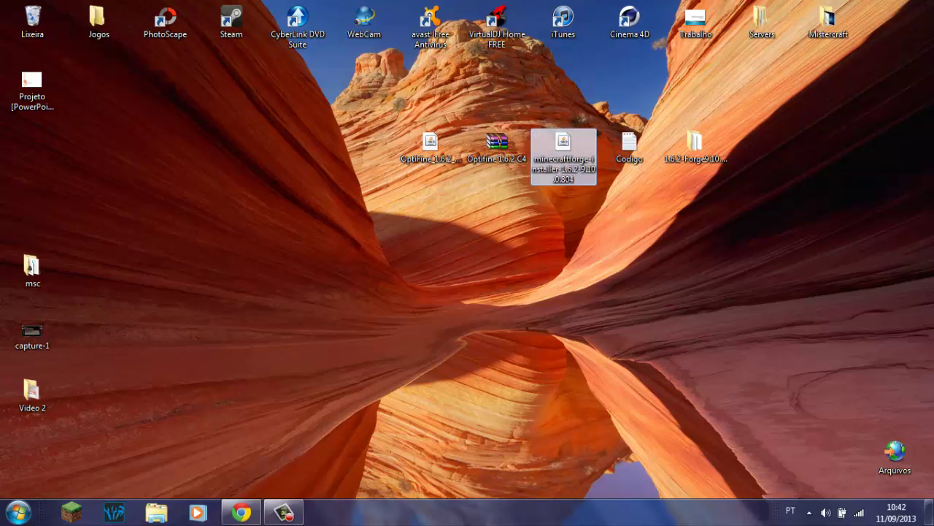
Step: Find the 1.6.2-Forge9.10.0.804 folder in .minecraft\versions via %appdata%, and close the window
key(super)
text(%appdata%)
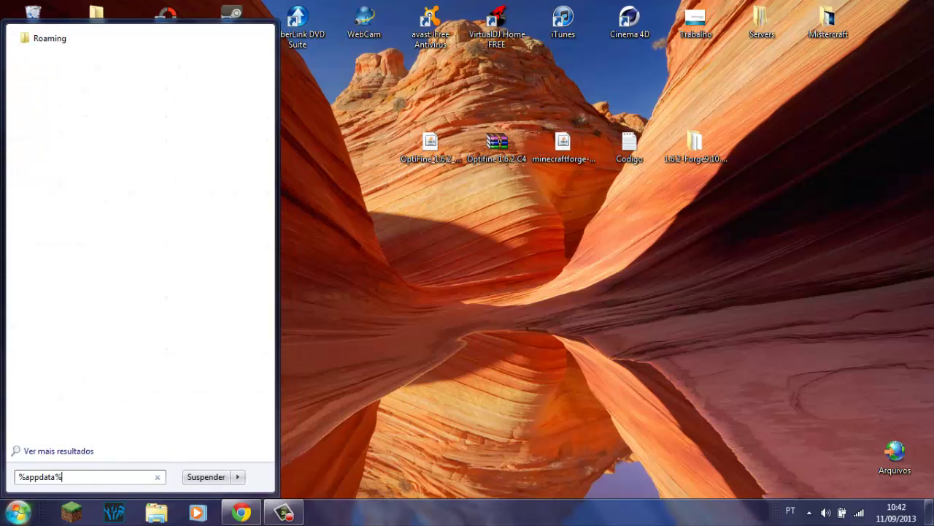
key(Return)
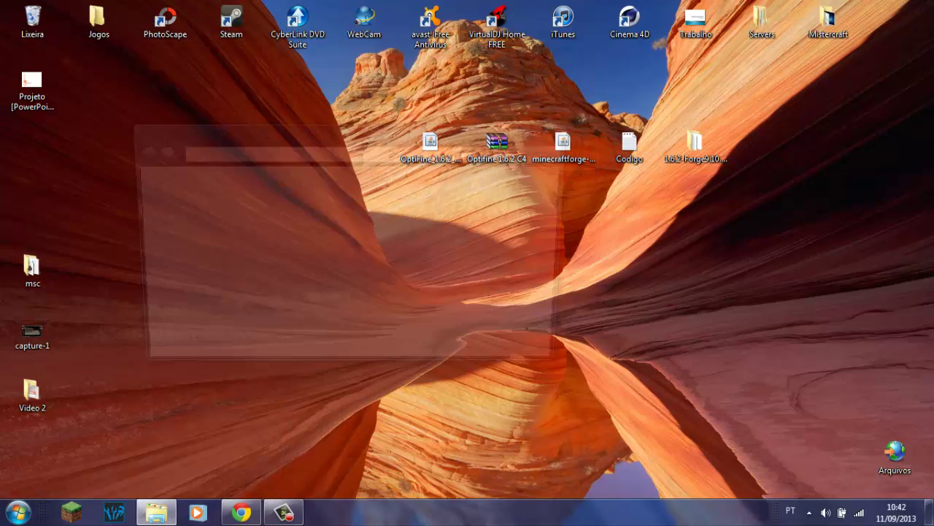
click(278, 228)
double_click(292, 228)
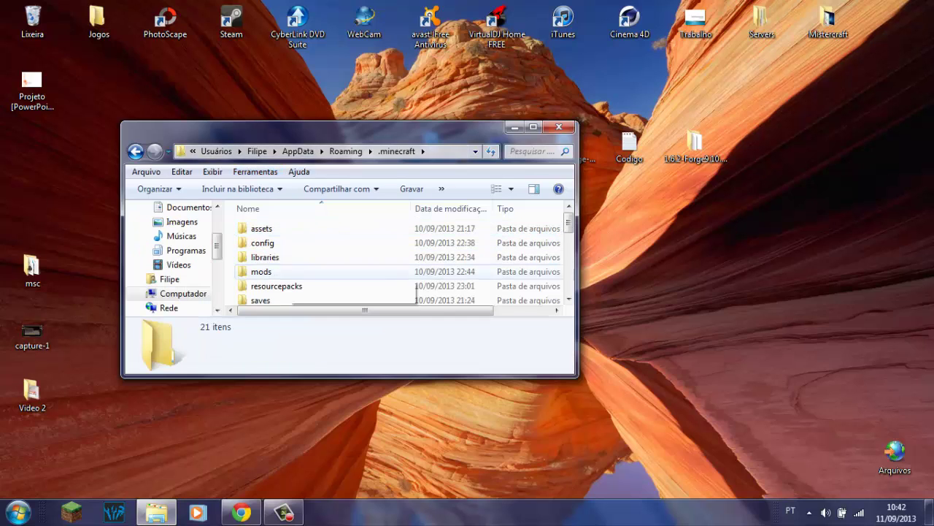
scroll(314, 279, down, 2)
scroll(314, 279, up, 2)
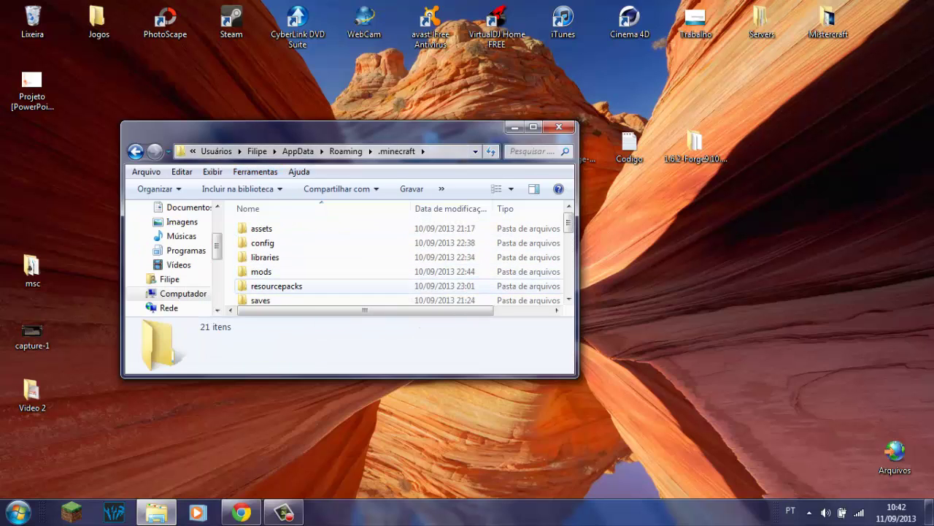
scroll(295, 295, down, 1)
double_click(296, 296)
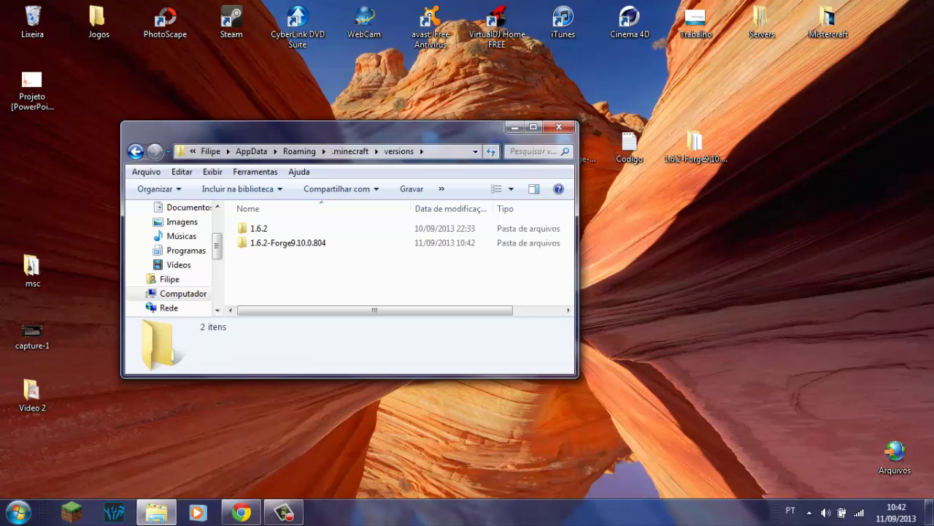
click(292, 243)
click(559, 127)
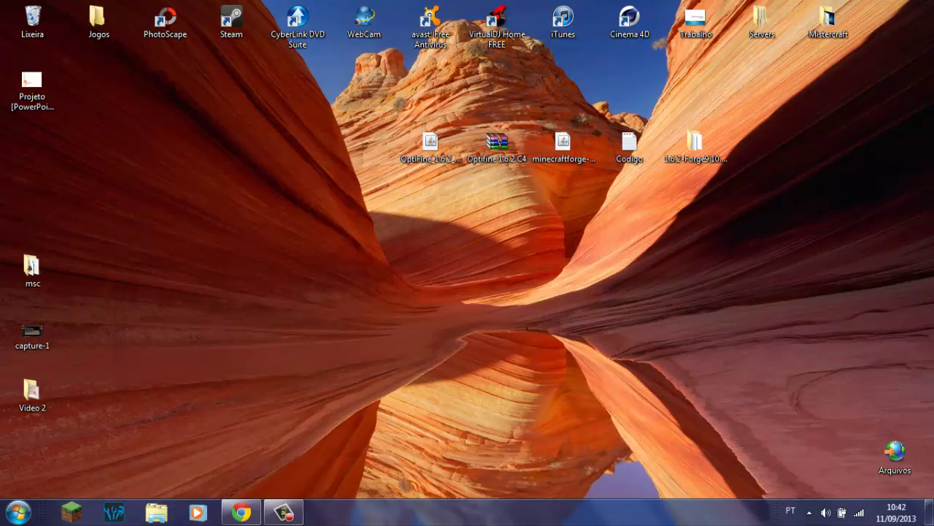
Step: Open the Minecraft launcher with the existing account and start the game using the Forge profile
click(71, 512)
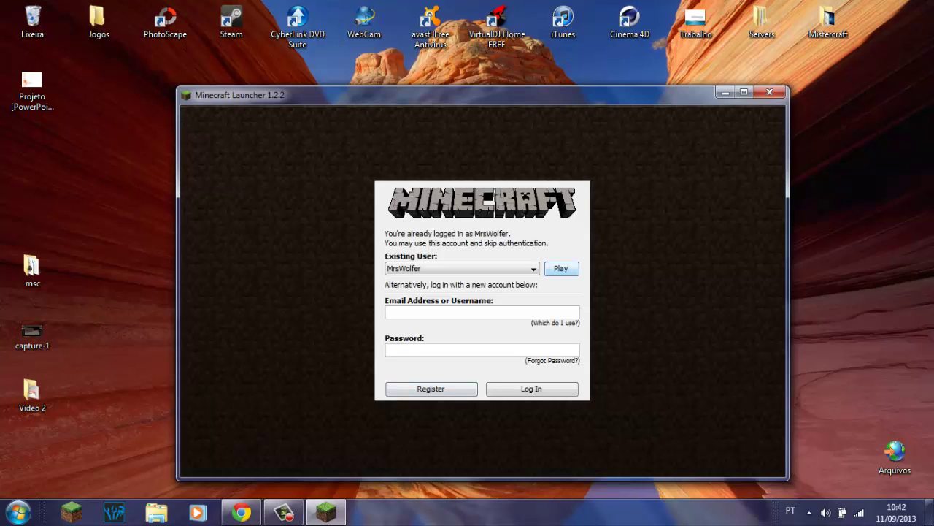
click(561, 268)
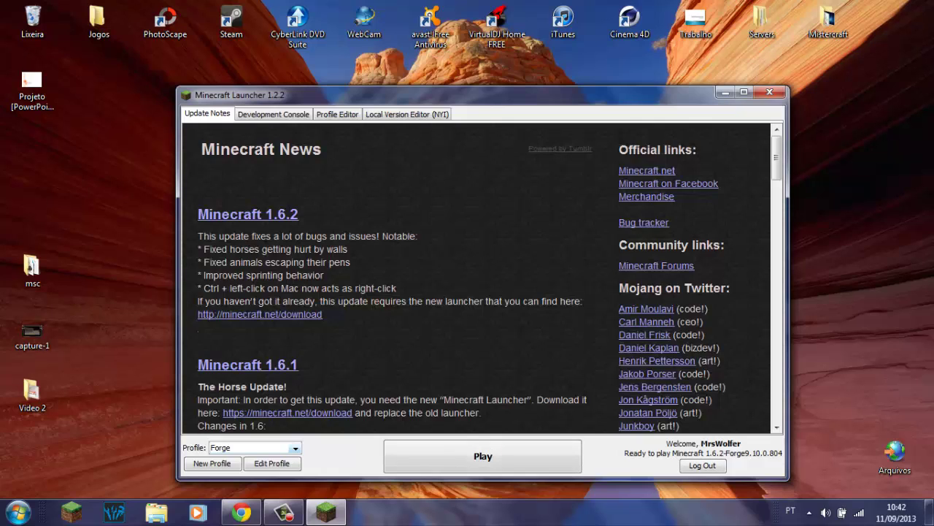
click(294, 448)
click(295, 448)
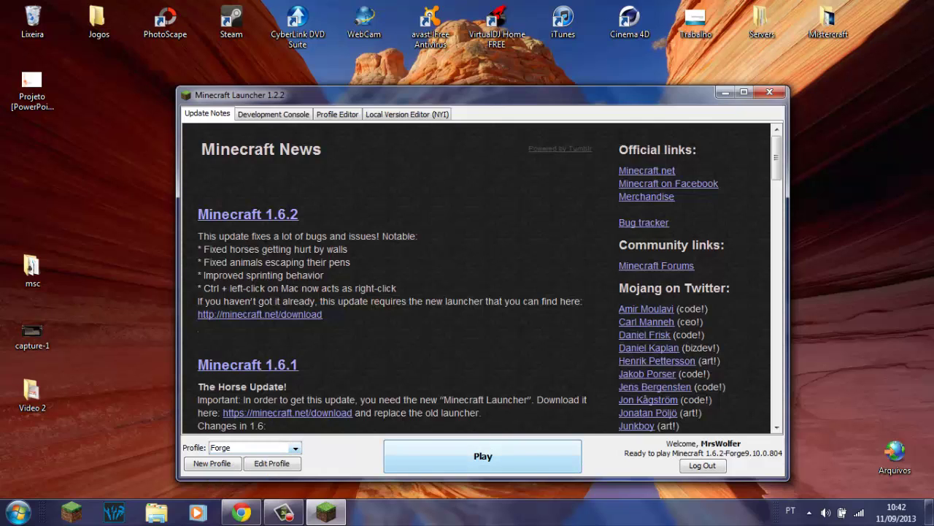
click(294, 448)
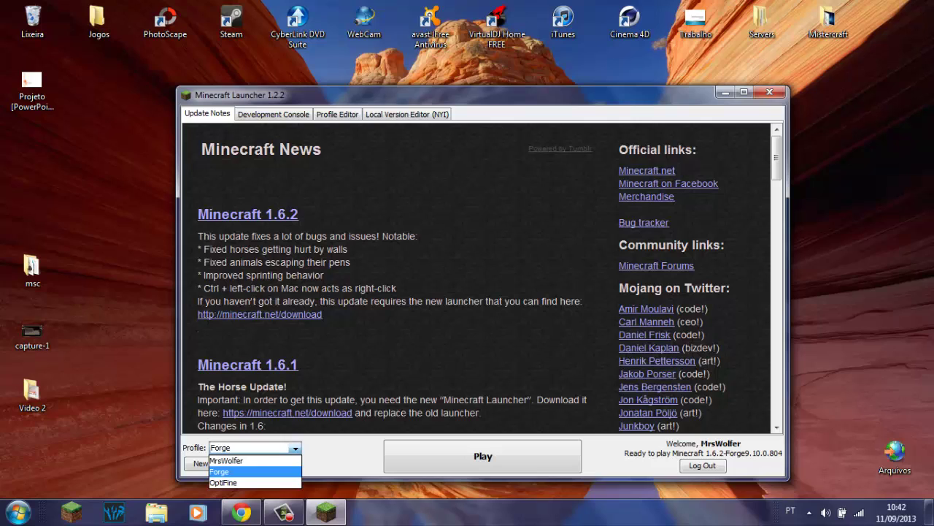
click(295, 448)
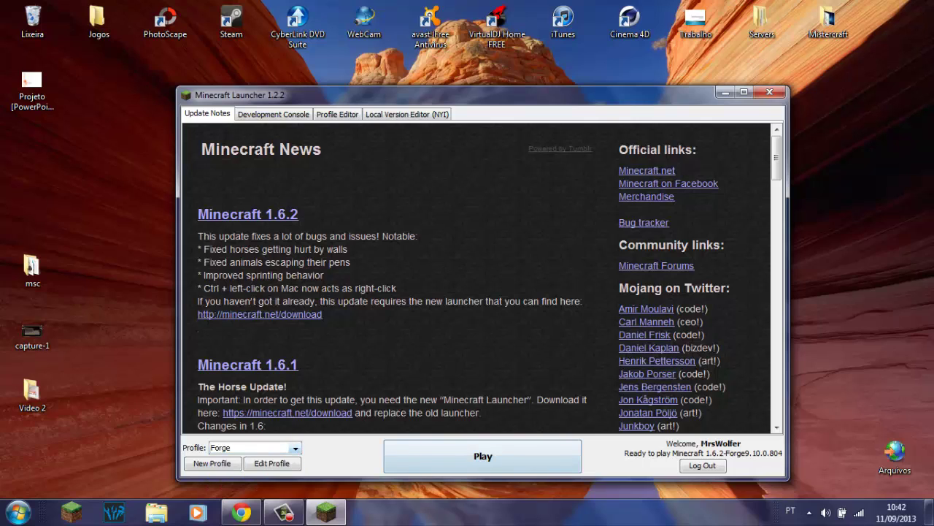
click(295, 448)
click(248, 460)
click(295, 448)
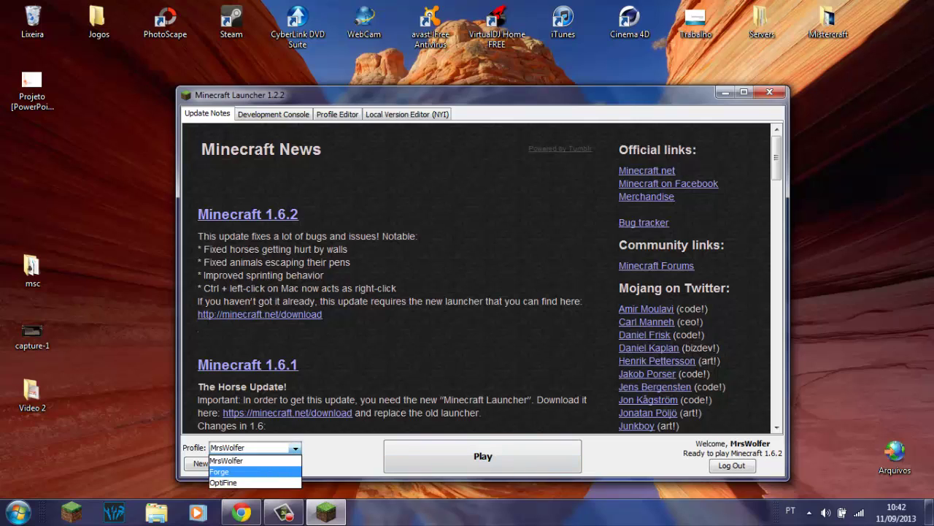
click(264, 471)
key(Return)
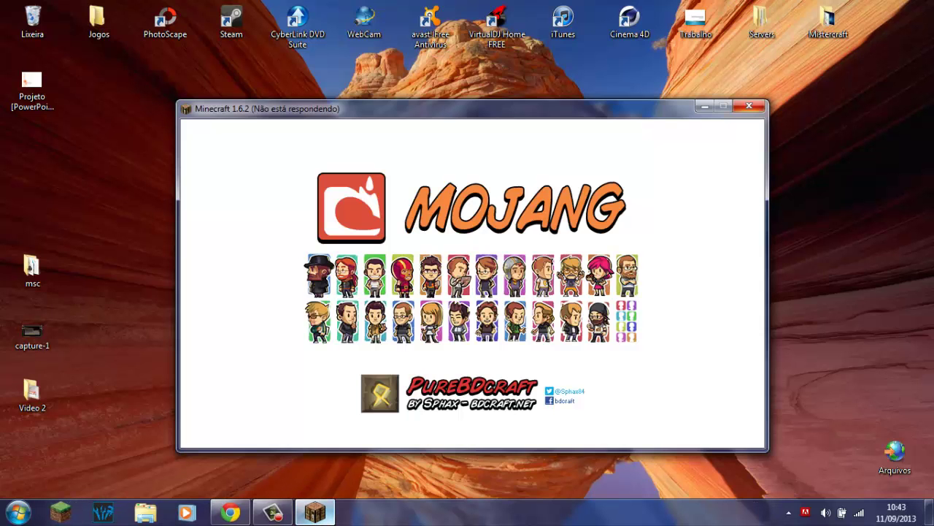
Step: End the first javaw.exe process in Windows Task Manager and close Task Manager
right_click(369, 512)
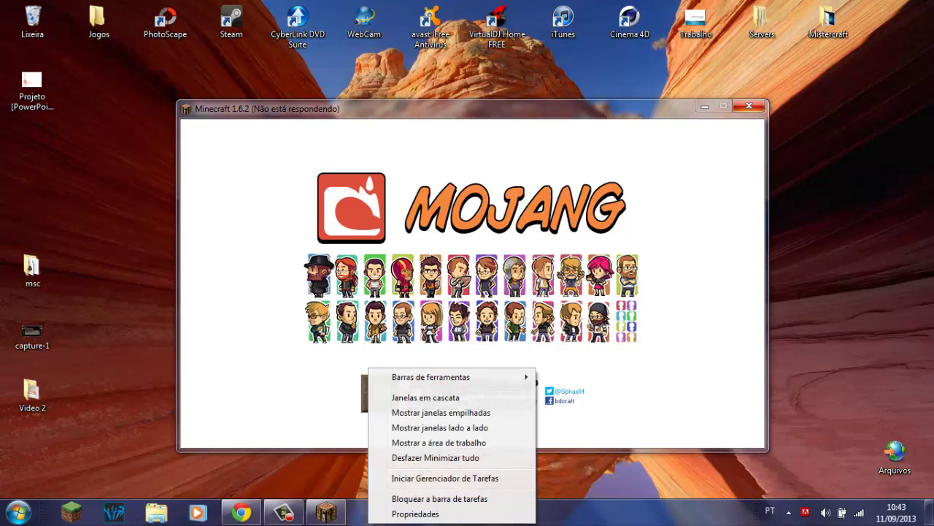
click(446, 478)
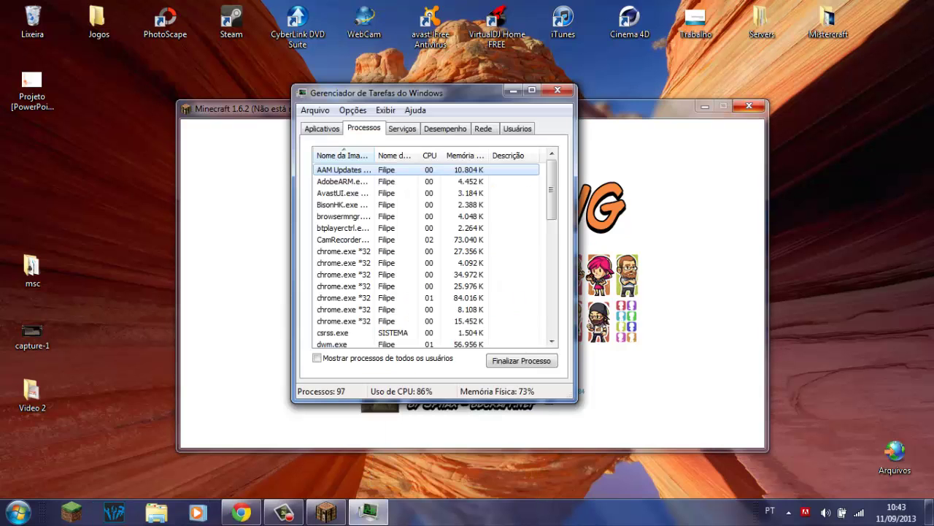
scroll(321, 274, down, 3)
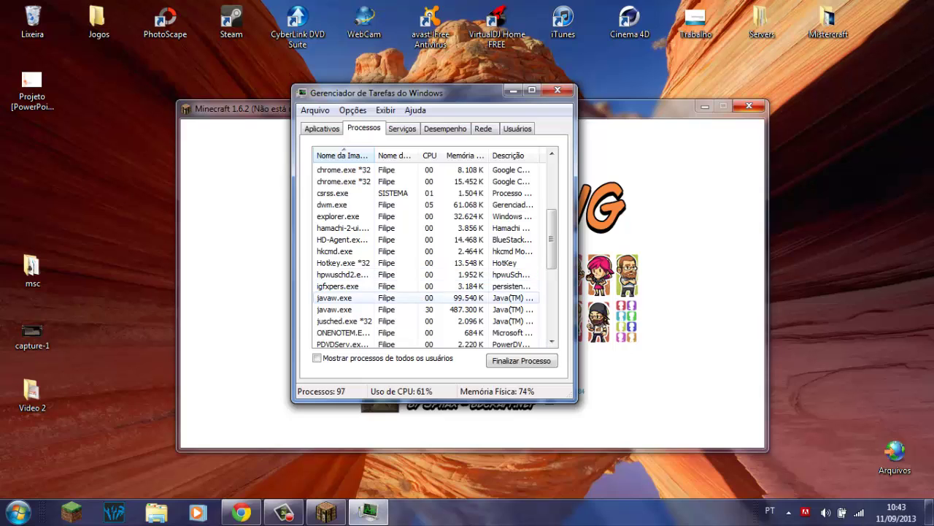
click(325, 297)
key(Delete)
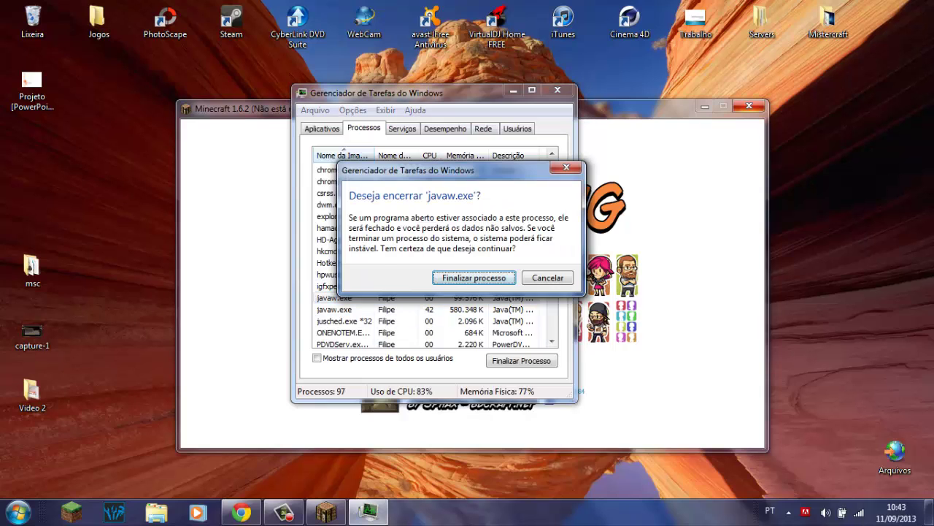
key(Return)
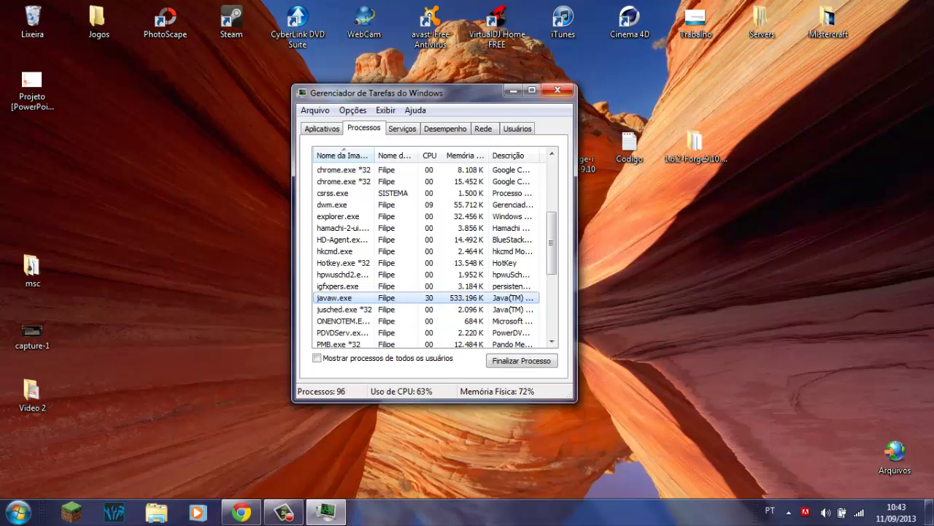
key(alt+F4)
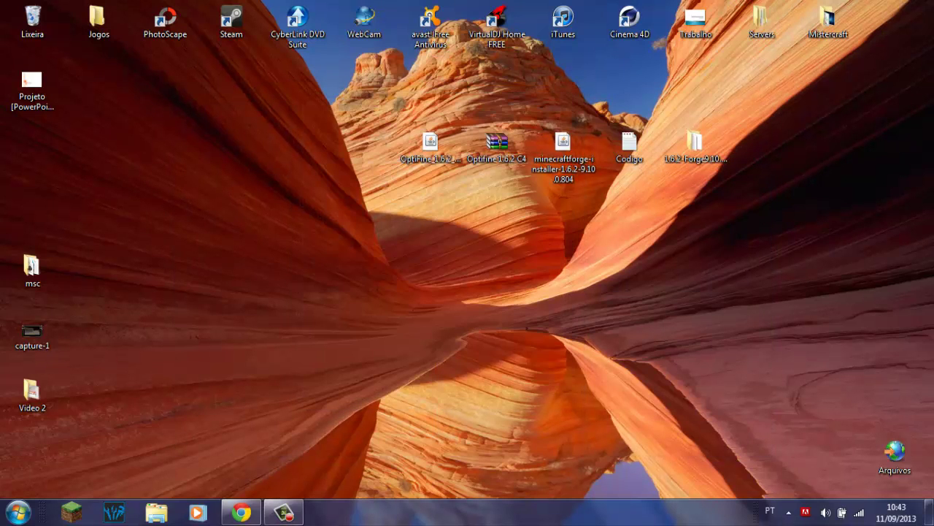
Step: Open the .minecraft\versions\1.6.2-Forge9.10.0.804 folder via %appdata% in a maximized window
key(super)
text(%appd)
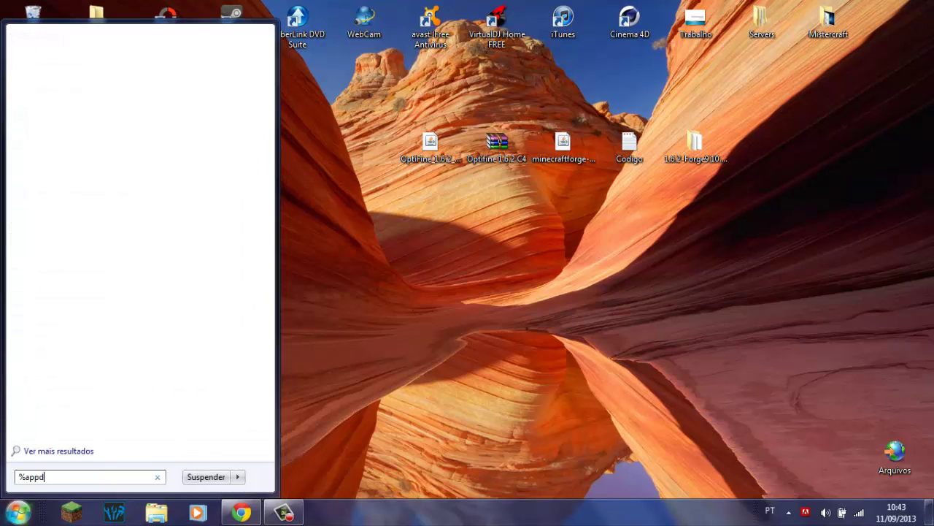
text(ata)
key(Return)
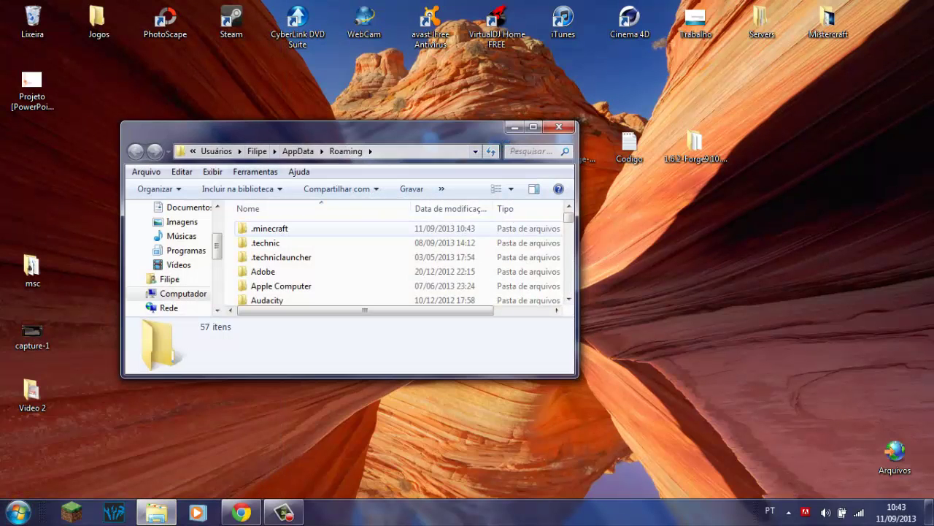
double_click(270, 228)
scroll(329, 255, down, 2)
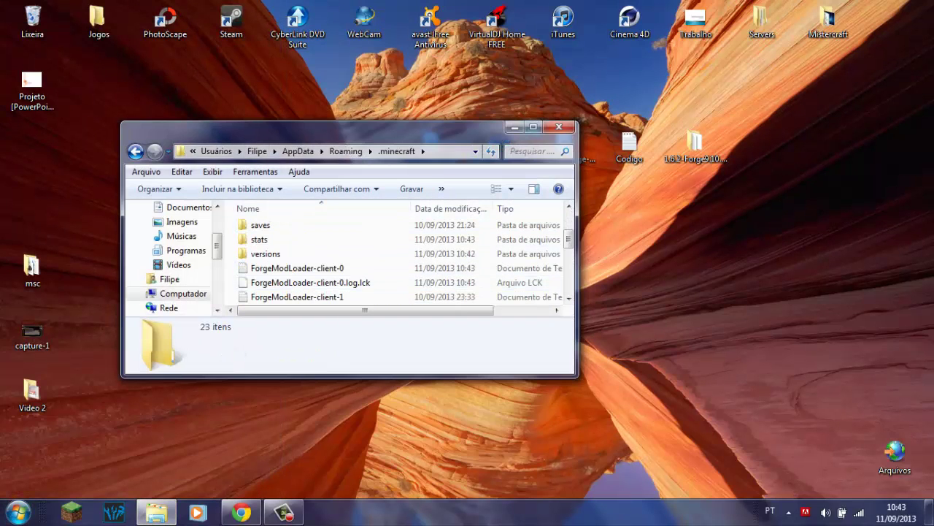
click(534, 127)
double_click(153, 203)
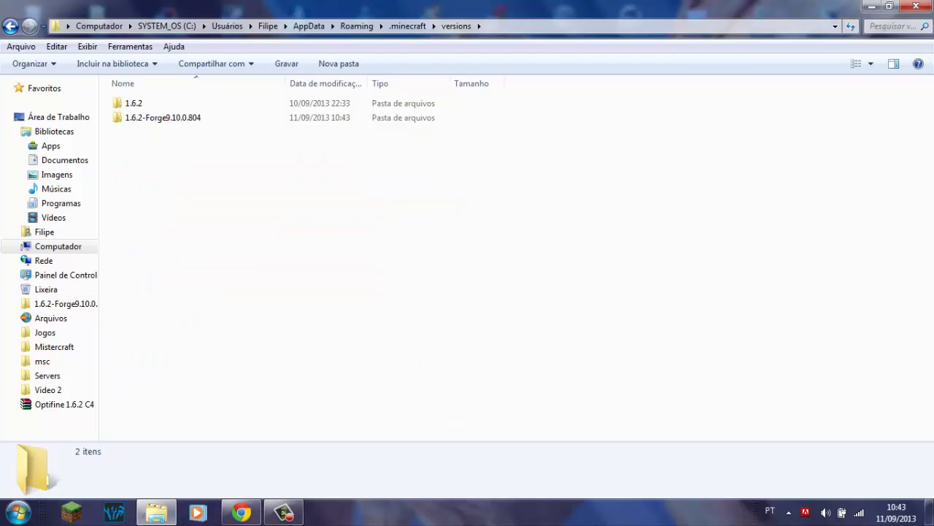
click(163, 118)
double_click(163, 118)
Step: Delete the natives folder inside the 1.6.2-Forge9.10.0.804 version folder
click(930, 511)
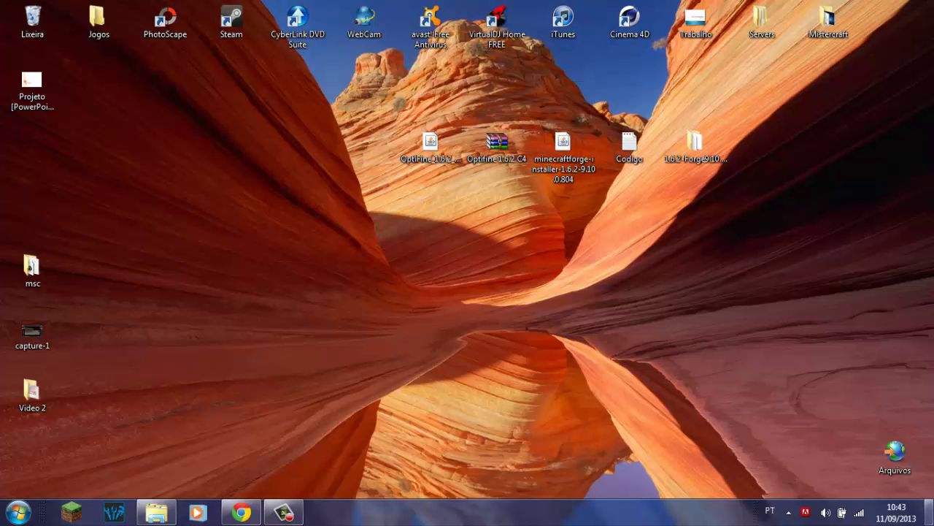
click(929, 511)
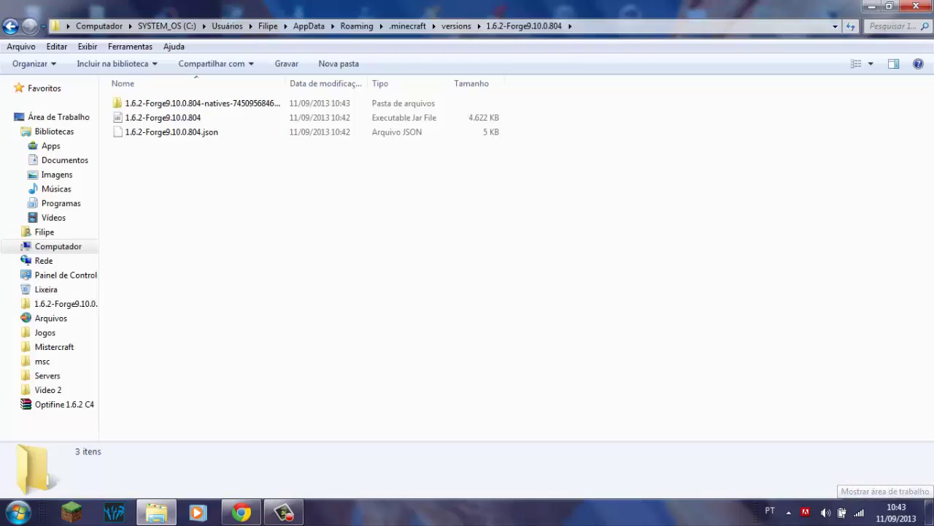
click(202, 103)
key(Delete)
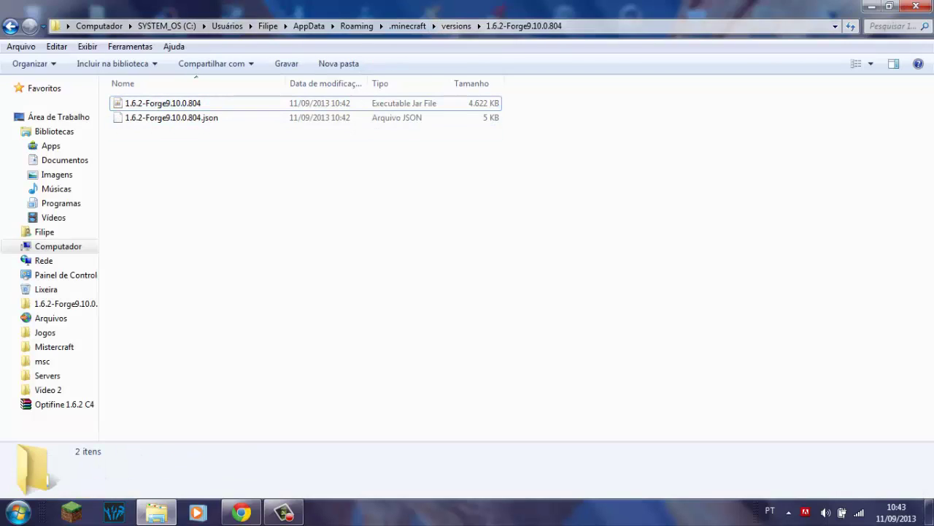
Step: Delete the crash logs hs_err_pid5992, hs_err_pid5728 and hs_err_pid5764 from the .minecraft folder
click(408, 26)
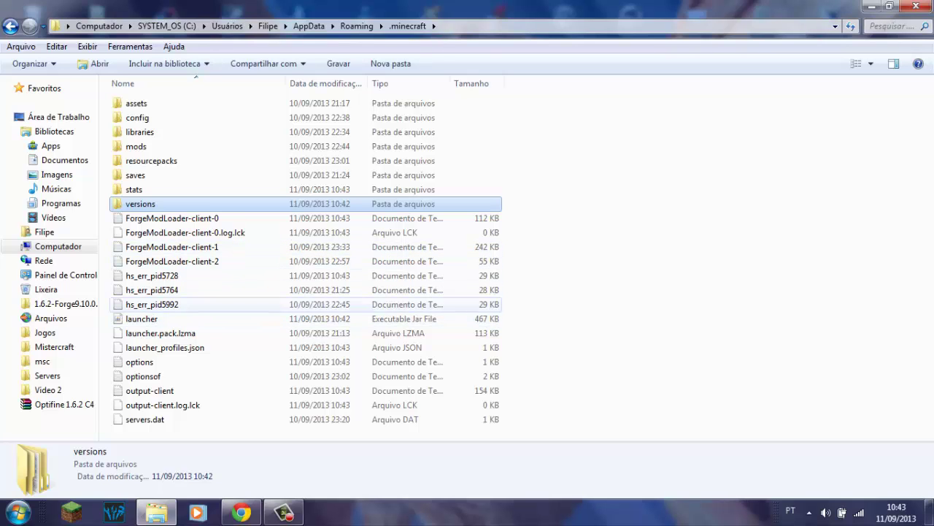
click(151, 305)
key(Delete)
click(152, 275)
key(Delete)
click(152, 275)
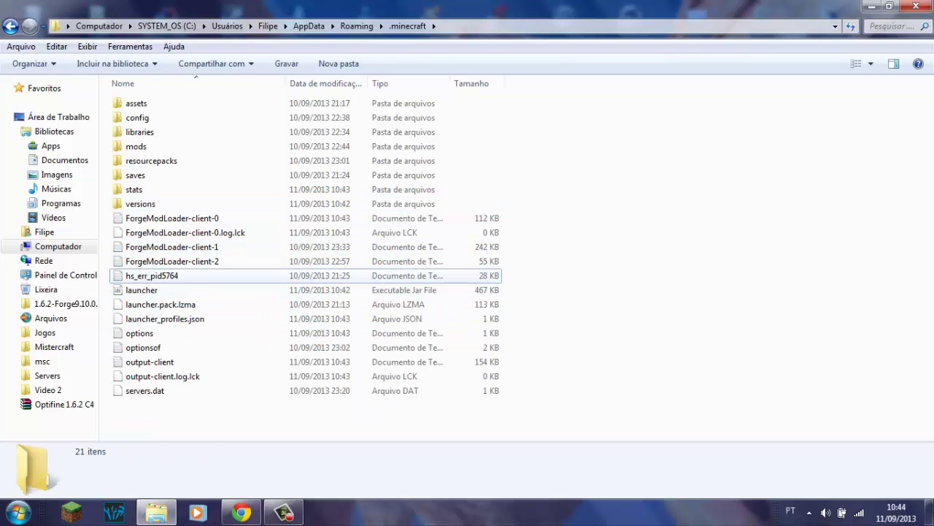
key(Delete)
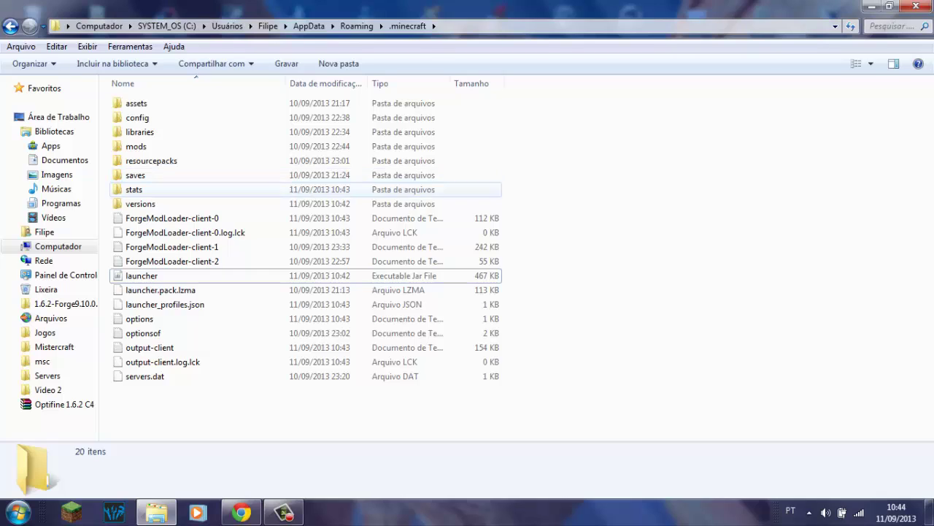
Step: Open 1.6.2-Forge9.10.0.804.jar from its versions folder in WinRAR, dismiss the licence reminder and dock the archive window to half the screen
double_click(140, 203)
double_click(162, 117)
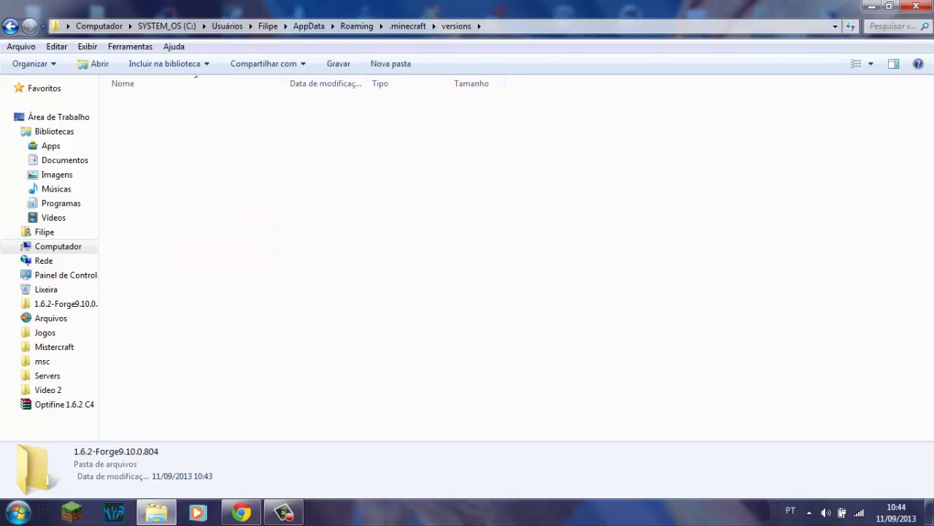
click(162, 104)
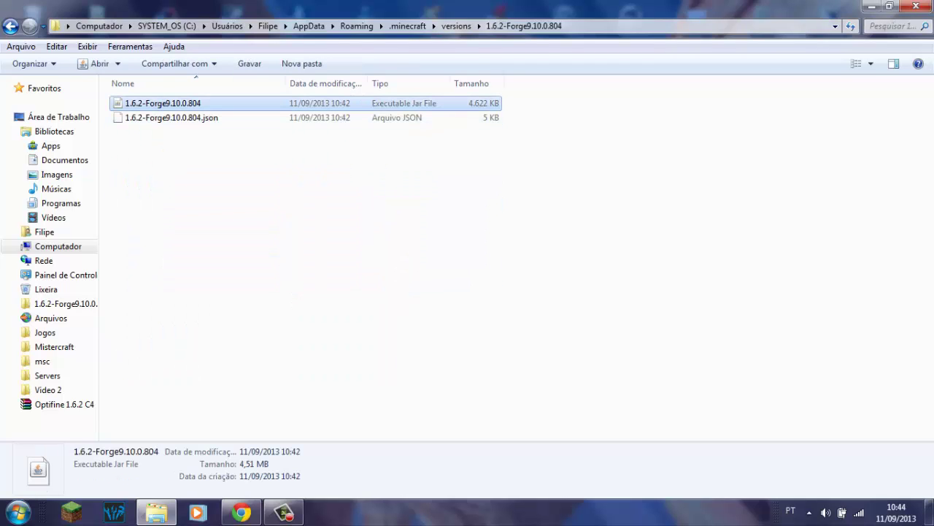
right_click(178, 106)
mouse_move(219, 173)
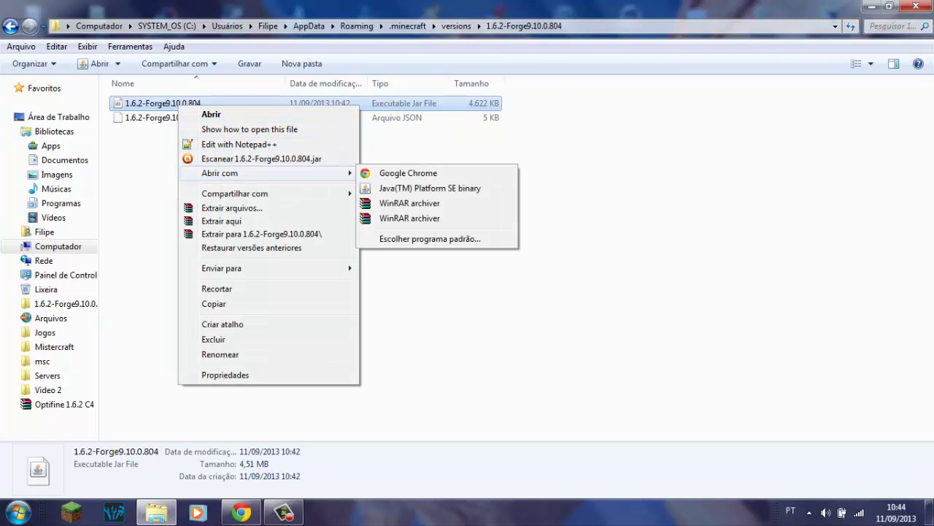
click(409, 203)
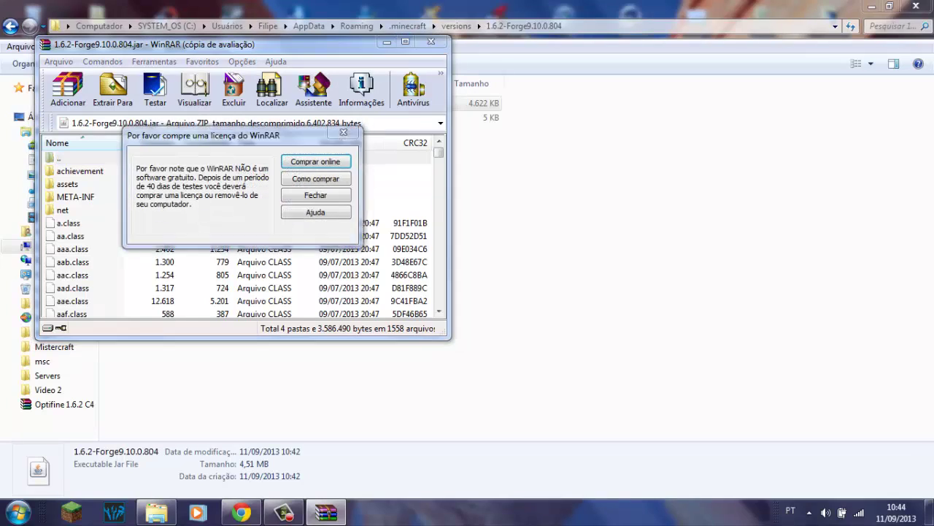
click(317, 194)
drag(322, 45, 0, 35)
Step: Open Optifine 1.6.2 C4.zip from the desktop in WinRAR, minimize the archive and dismiss the licence reminder
click(929, 511)
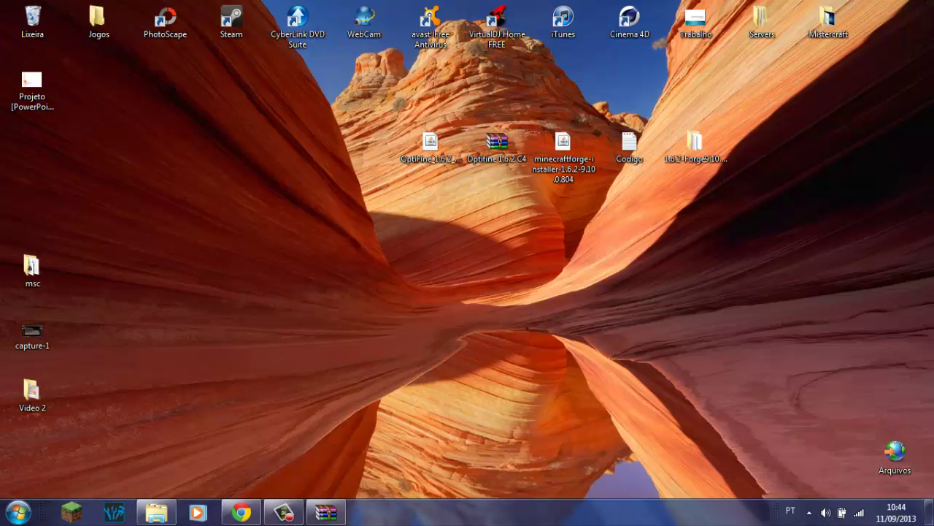
double_click(497, 144)
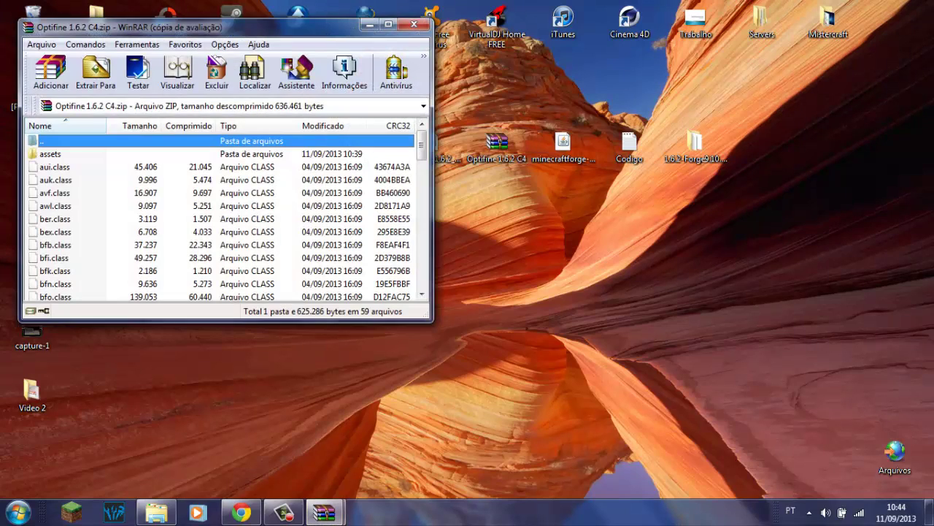
click(369, 24)
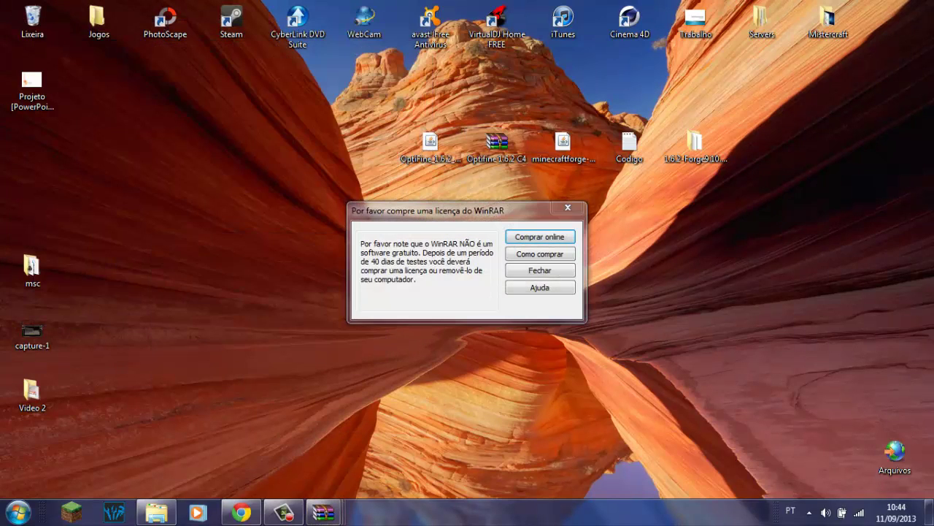
click(568, 208)
Step: Move the OptiFine_1.6.2_HD_C4 jar icon farther away from the Optifine 1.6.2 C4 archive on the desktop
drag(431, 143, 371, 145)
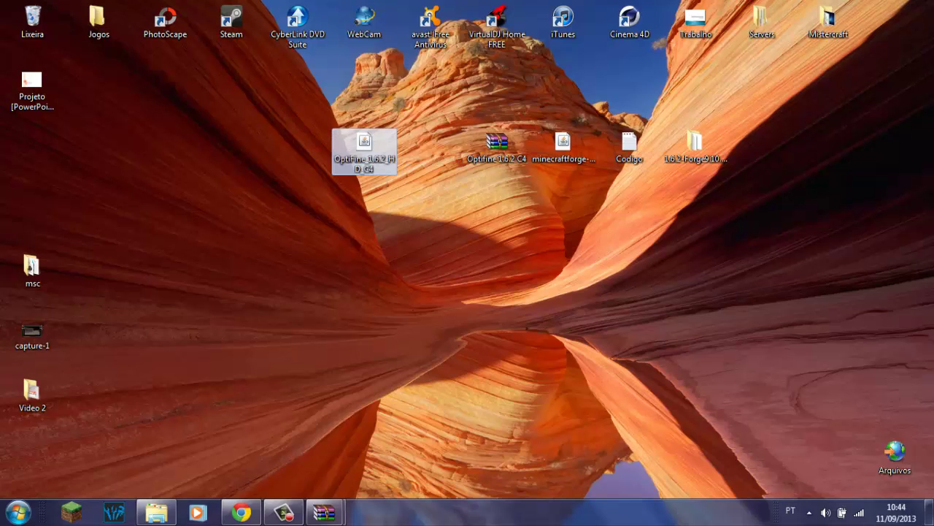
drag(471, 296, 333, 110)
drag(440, 246, 397, 245)
drag(475, 295, 441, 229)
click(497, 145)
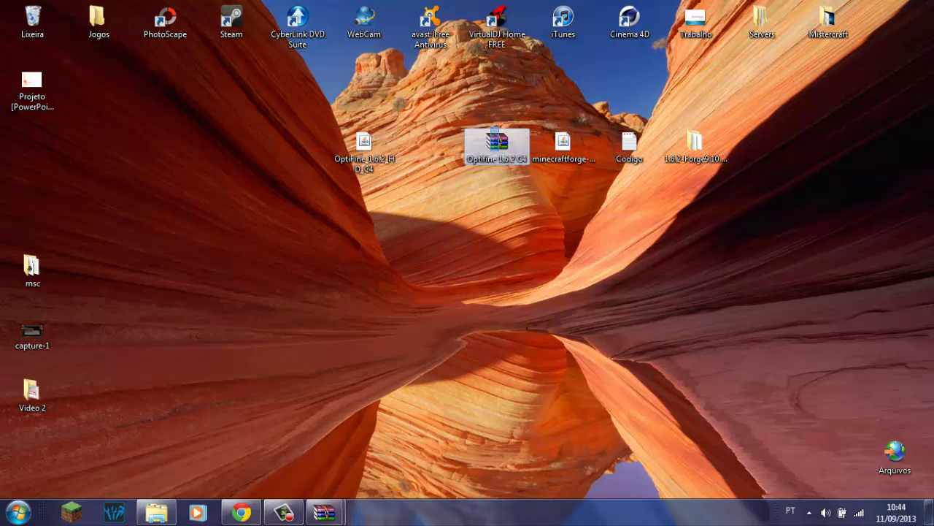
drag(499, 151, 500, 173)
click(494, 190)
Step: Arrange the Optifine 1.6.2 C4.zip and 1.6.2-Forge9.10.0.804.jar archive windows side by side
click(325, 512)
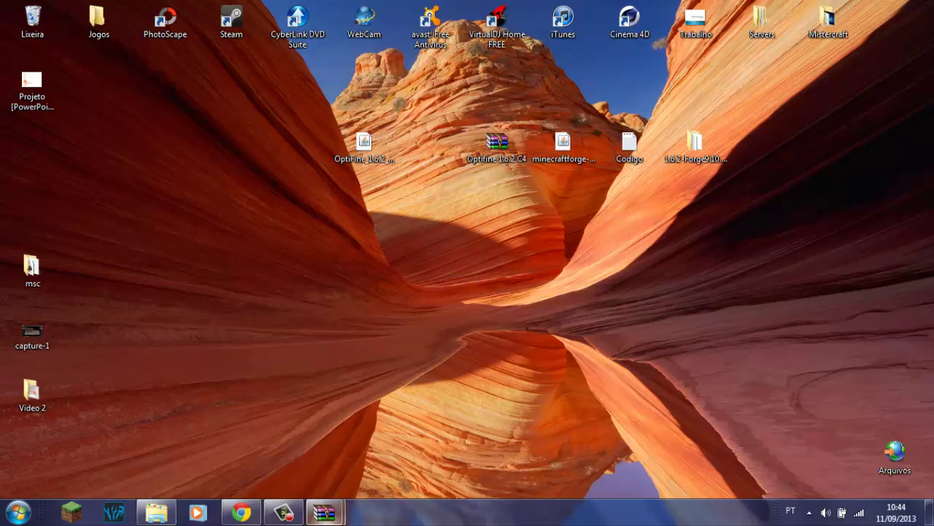
click(408, 434)
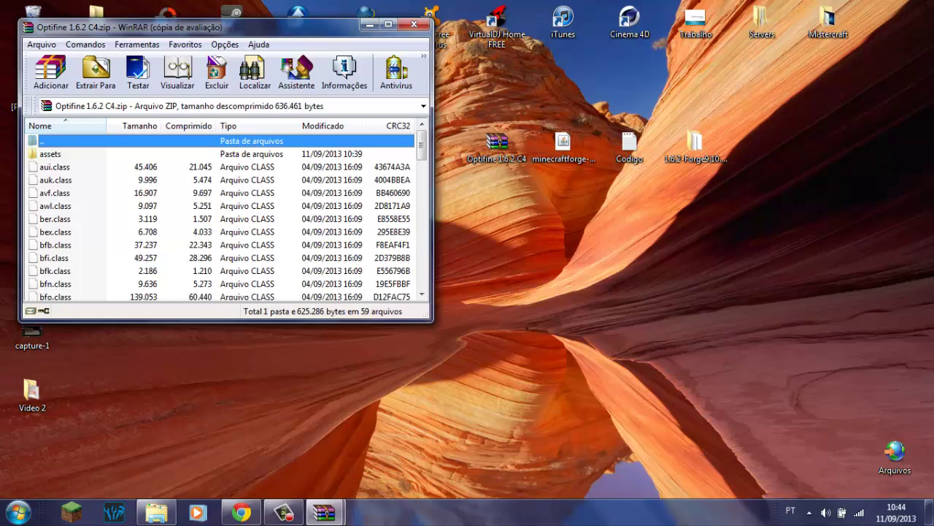
drag(277, 27, 933, 146)
click(325, 513)
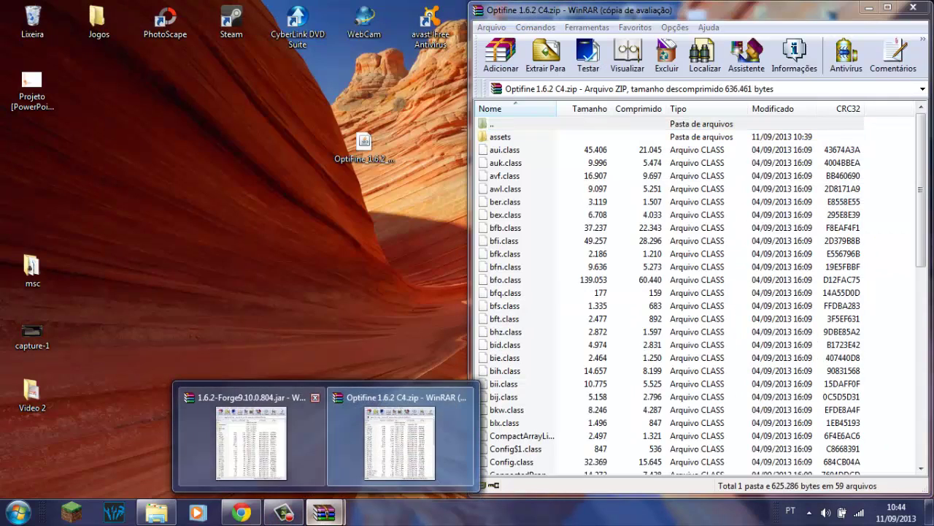
click(250, 438)
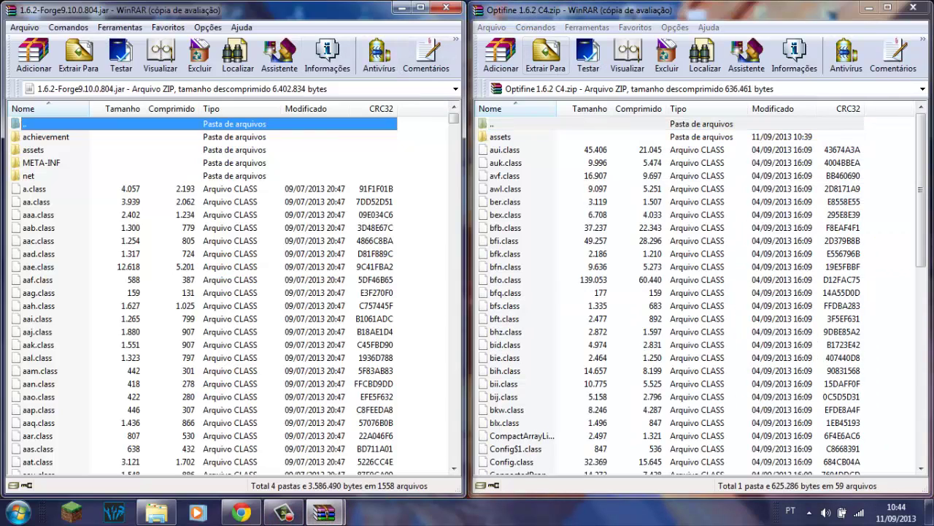
Step: Delete the META-INF folder from the 1.6.2-Forge9.10.0.804.jar archive
click(41, 162)
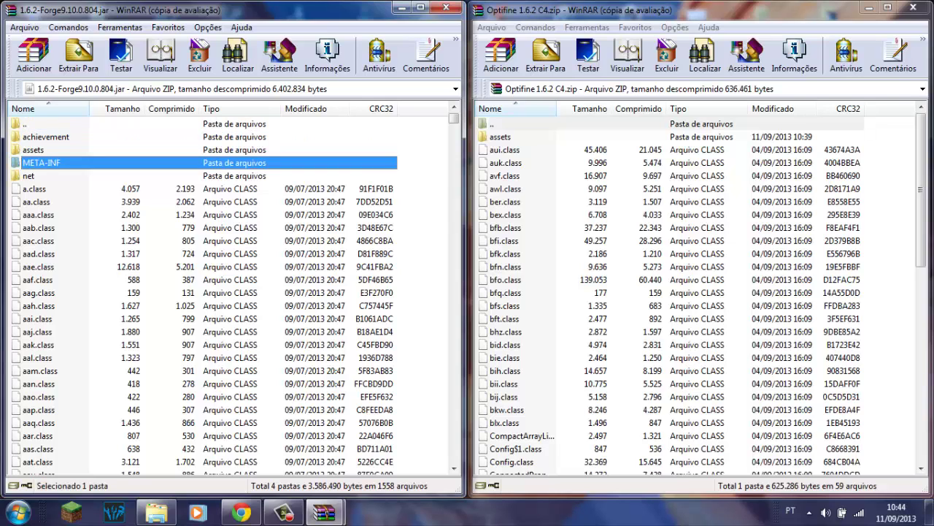
key(Delete)
key(Return)
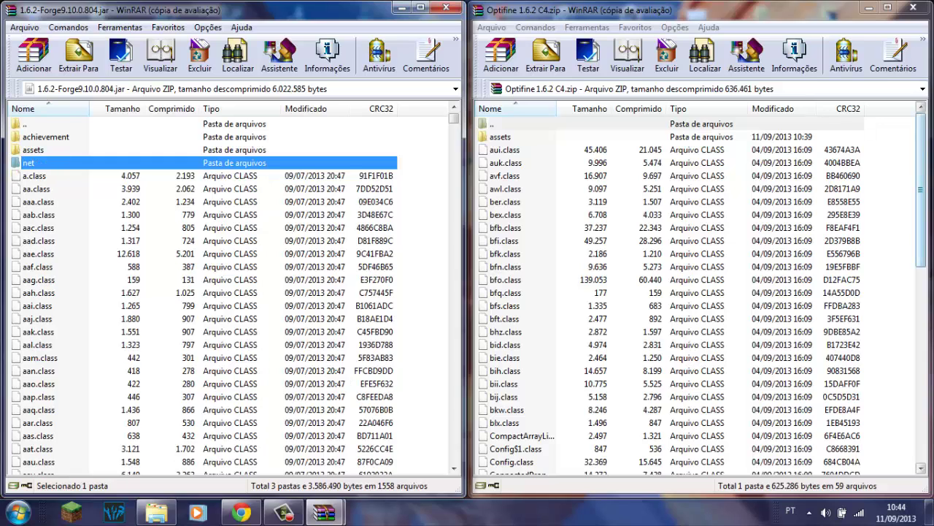
Step: Add all files from Optifine 1.6.2 C4.zip to 1.6.2-Forge9.10.0.804.jar, replacing existing ones, and close both archives
key(alt+Tab)
key(ctrl+a)
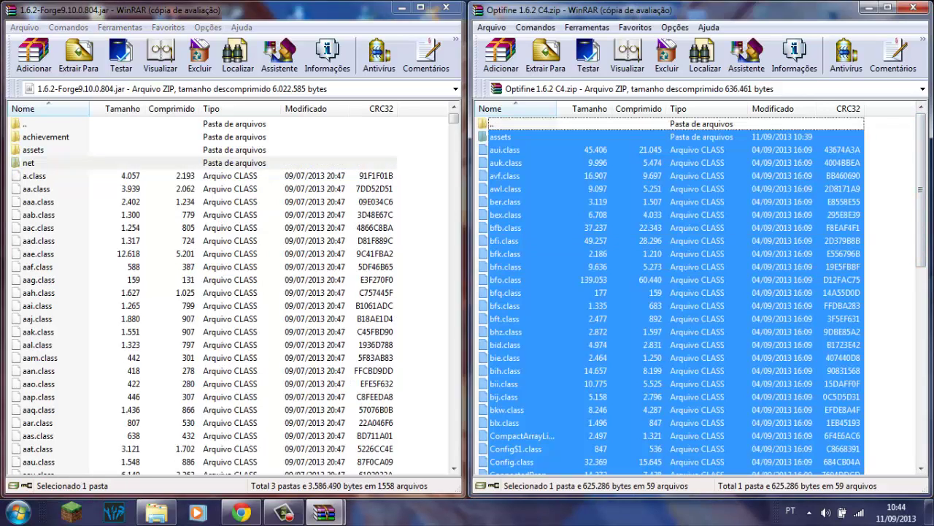
drag(521, 228, 237, 252)
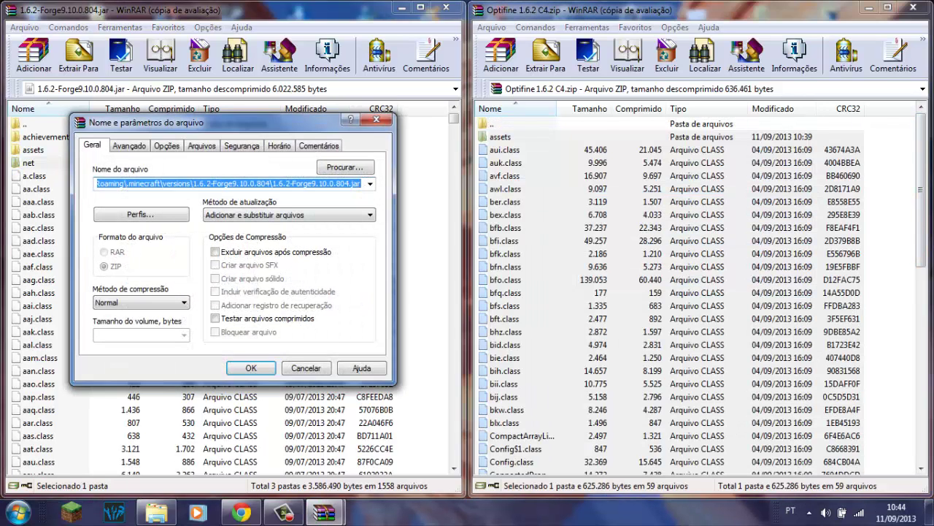
key(Return)
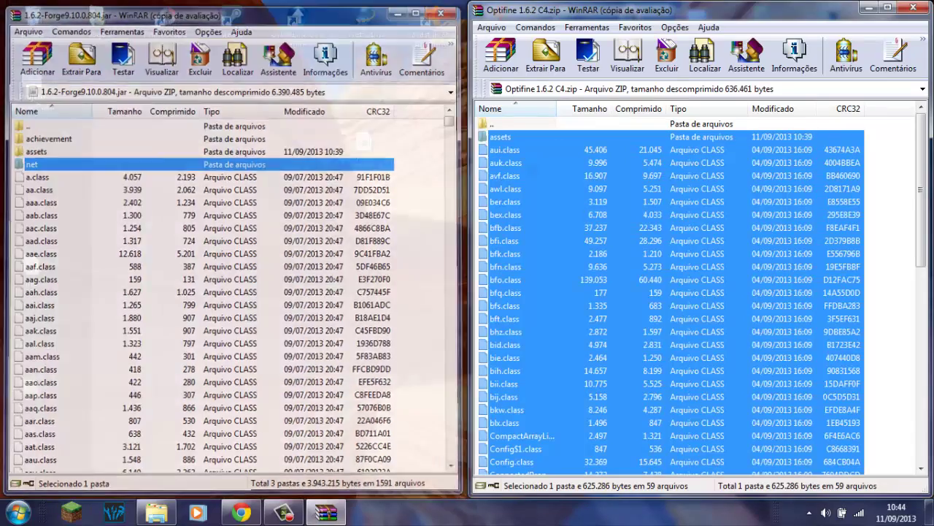
click(446, 8)
click(913, 7)
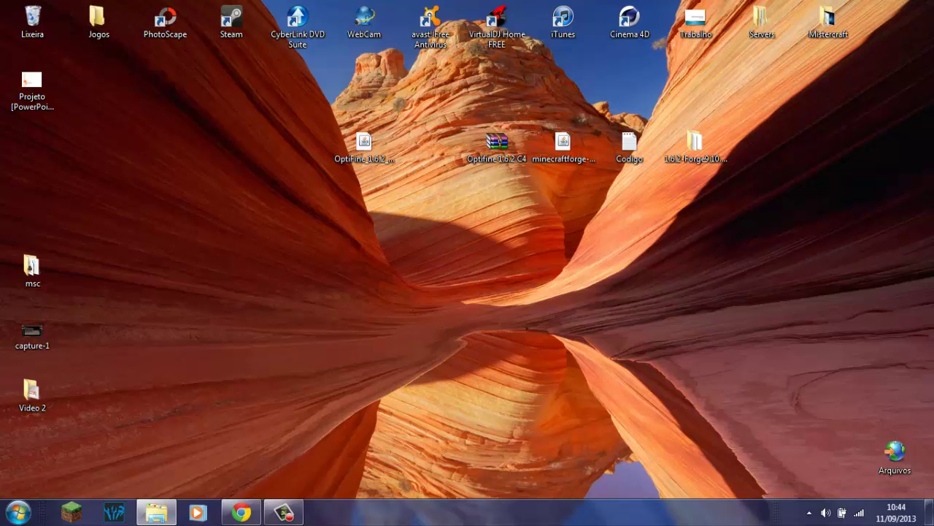
Step: Close the open Explorer window and start the Minecraft launcher
right_click(156, 512)
click(98, 474)
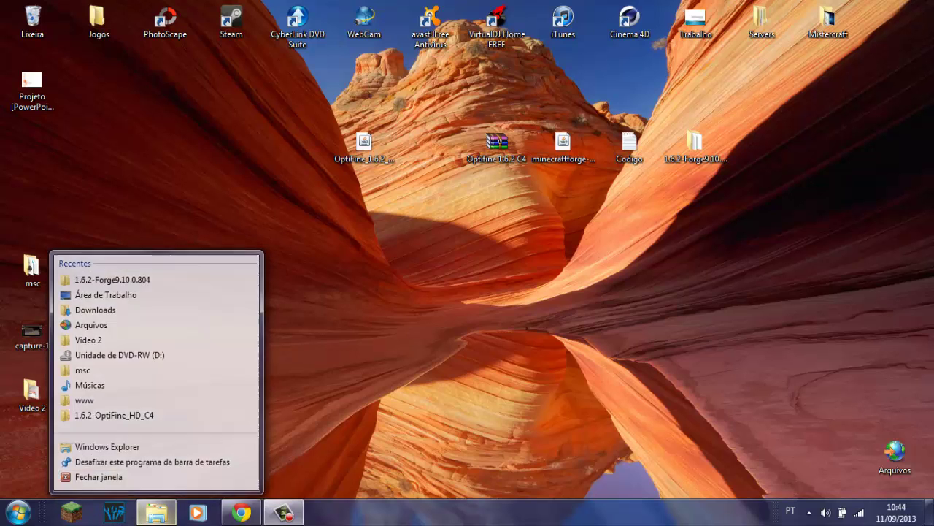
click(71, 512)
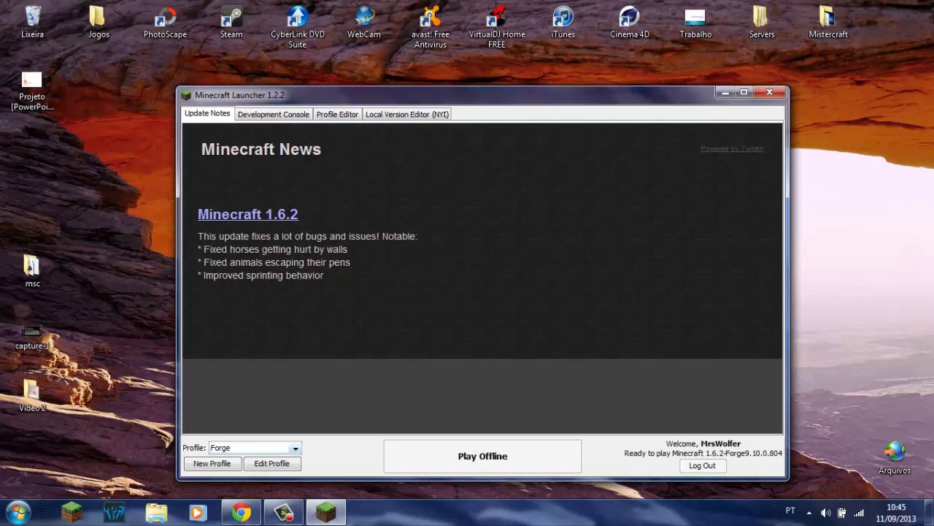
Step: Open the Forge profile for editing and enable its JVM Arguments option
click(271, 463)
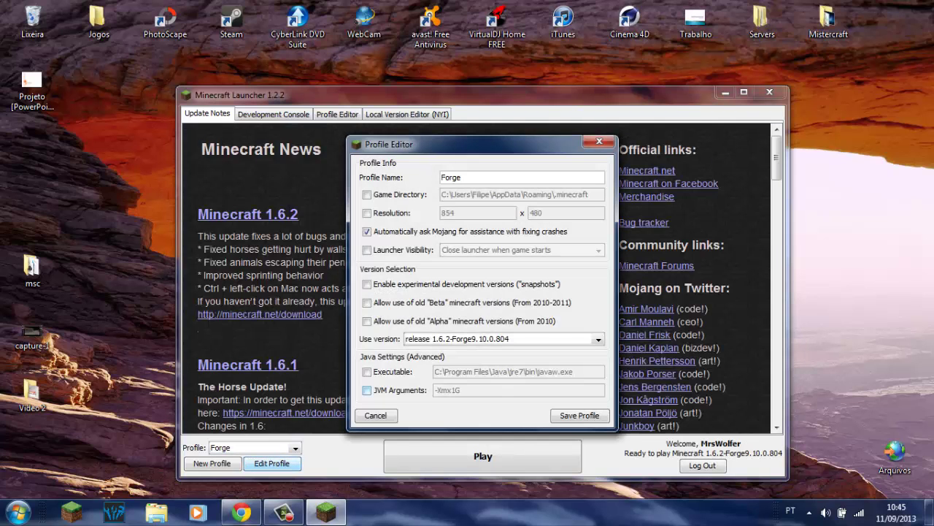
drag(459, 144, 449, 110)
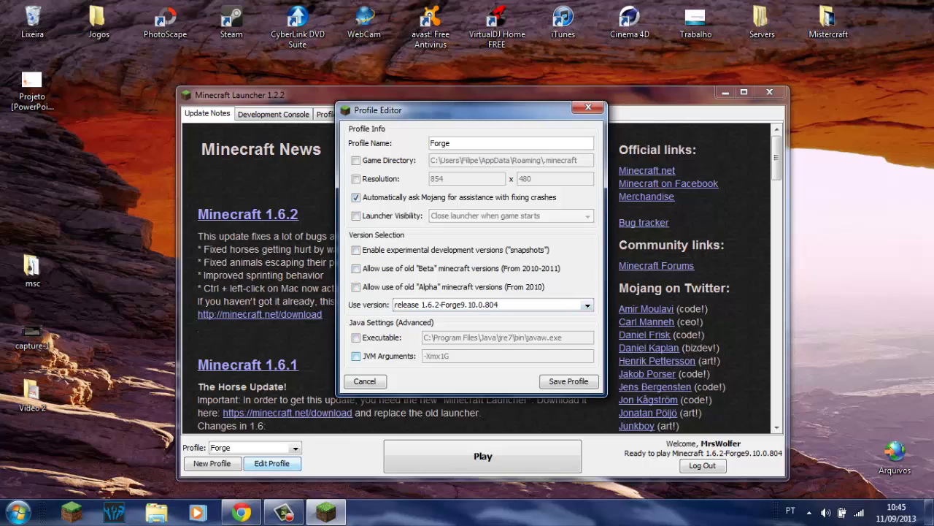
click(356, 356)
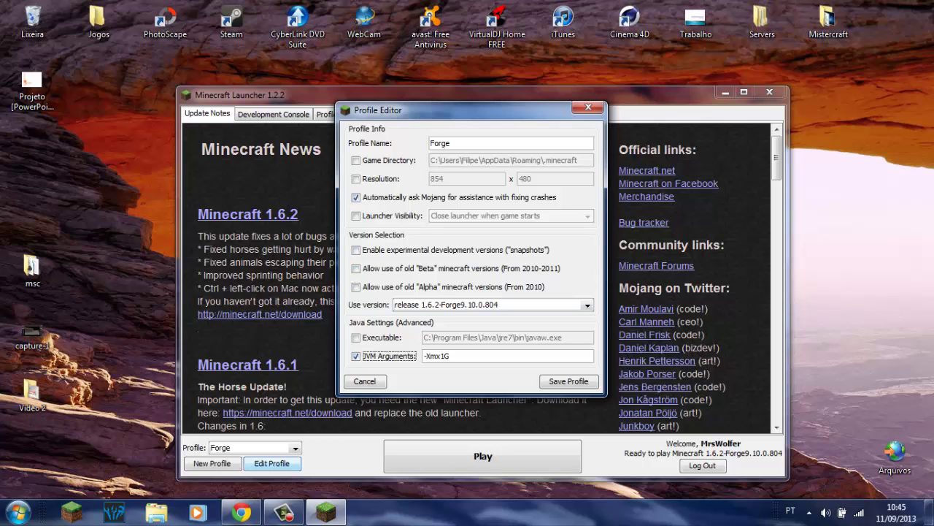
Step: Open the Codigo text file from the desktop, copy its entire line of JVM arguments and close Notepad
key(super+d)
double_click(628, 143)
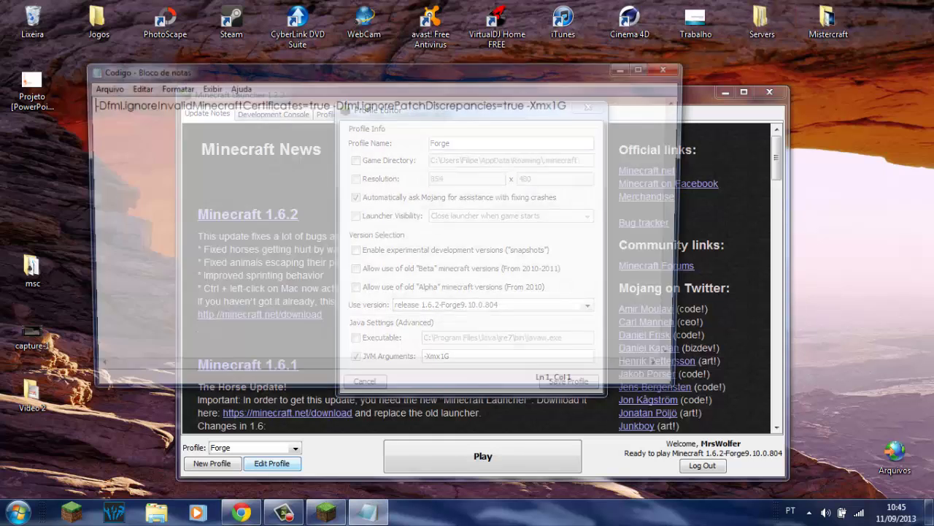
click(534, 103)
key(ctrl+a)
key(ctrl+c)
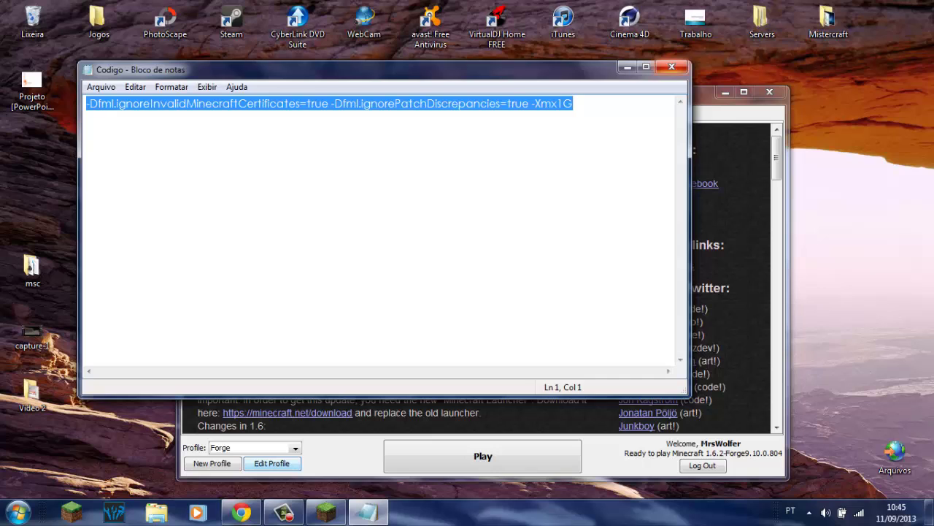
click(671, 67)
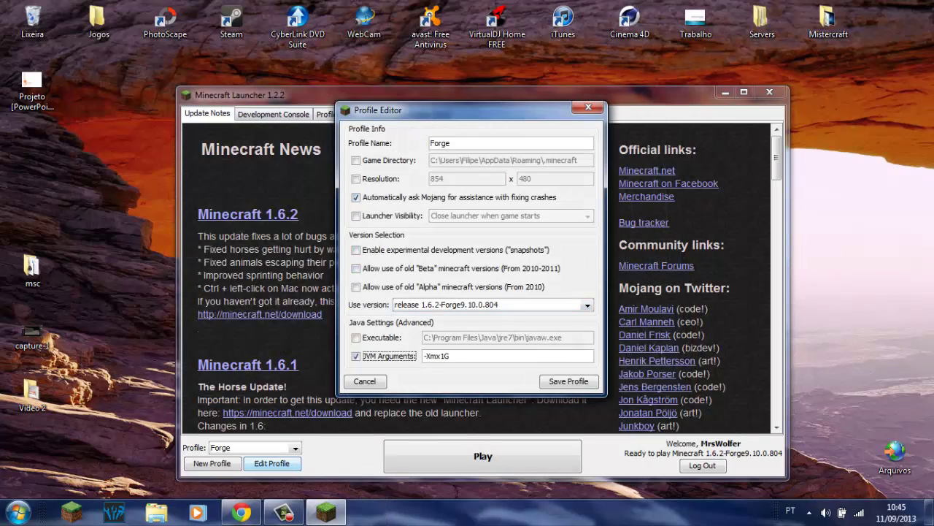
Step: Replace the Forge profile's JVM arguments with -Dfml.ignoreInvalidMinecraftCertificates=true -Dfml.ignorePatchDiscrepancies=true -Xmx1G
drag(467, 356, 387, 356)
key(BackSpace)
key(ctrl+v)
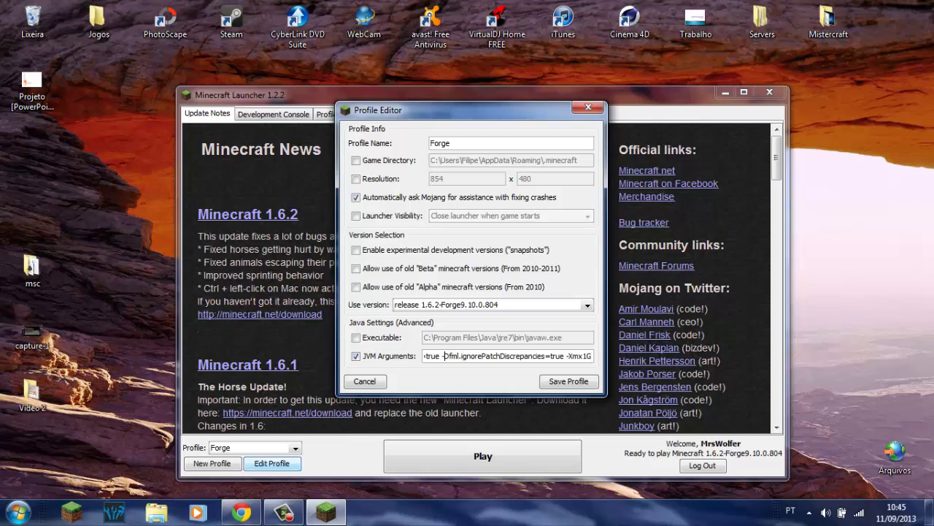
Step: Review the pasted JVM arguments from their end back to the first character
key(Left)
key(Left)
key(Left)
key(Left)
key(Left)
key(Left)
key(Left)
key(Left)
key(Left)
key(Left)
key(Left)
key(Left)
key(Left)
key(Left)
key(Left)
key(Left)
key(Left)
key(Left)
key(Left)
key(Left)
key(Left)
key(Left)
key(Left)
key(Left)
key(Left)
key(Left)
key(Left)
key(Left)
key(Left)
key(Left)
key(Left)
key(Left)
key(Left)
key(Left)
key(Left)
key(Left)
key(Left)
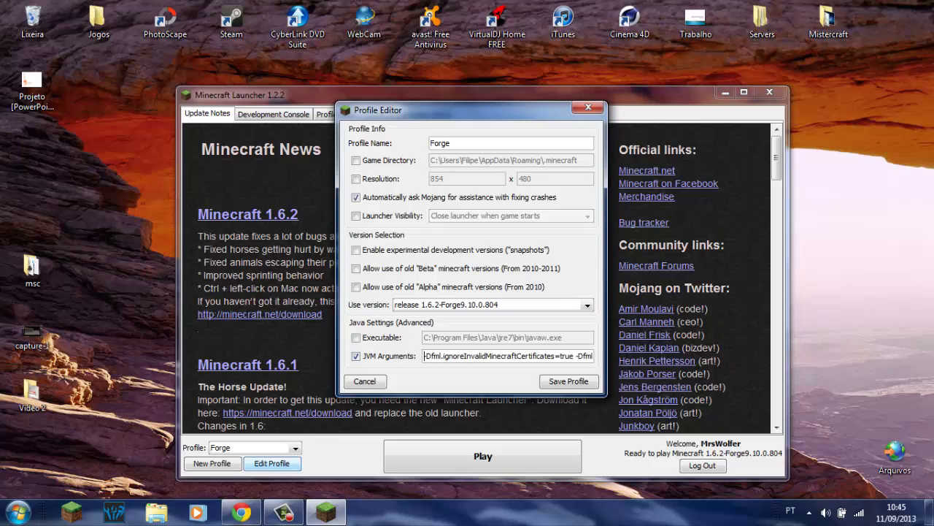
Step: Clear the JVM arguments and paste -Dfml.ignoreInvalidMinecraftCertificates=true -Dfml.ignorePatchDiscrepancies=true -Xmx1G, copied from the installation instructions on the YouTube page in Chrome
key(ctrl+a)
key(BackSpace)
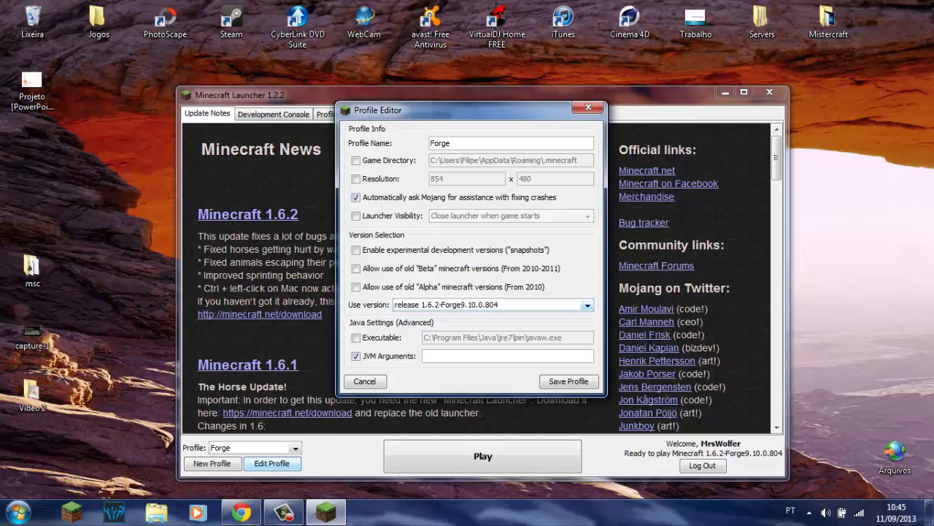
click(240, 513)
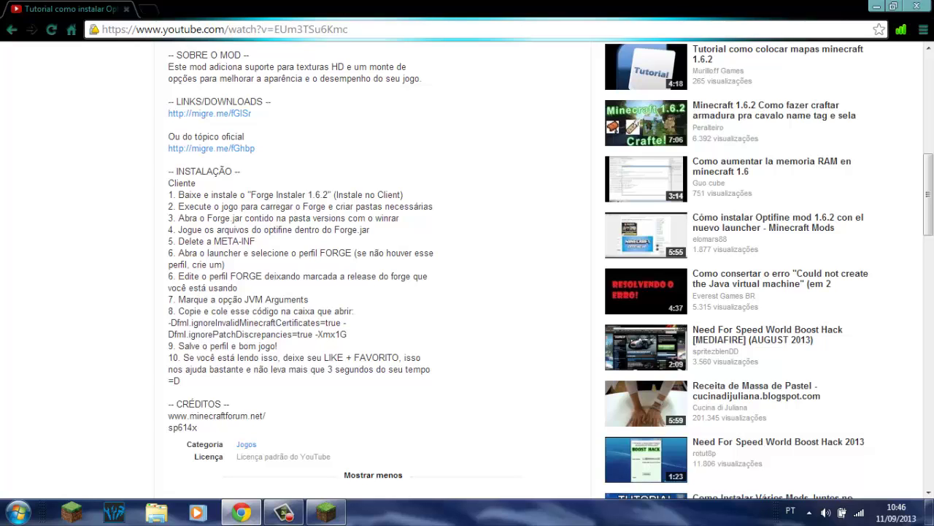
drag(347, 333, 169, 322)
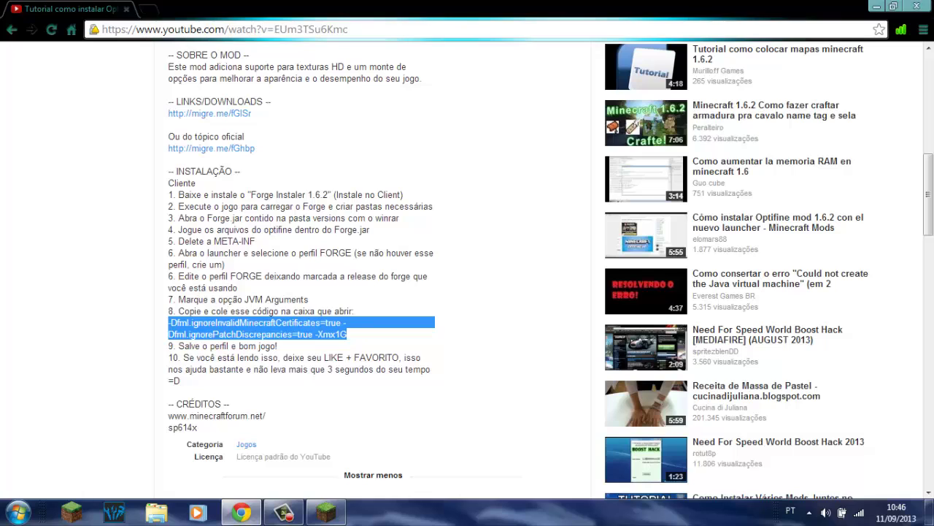
click(327, 512)
key(ctrl+v)
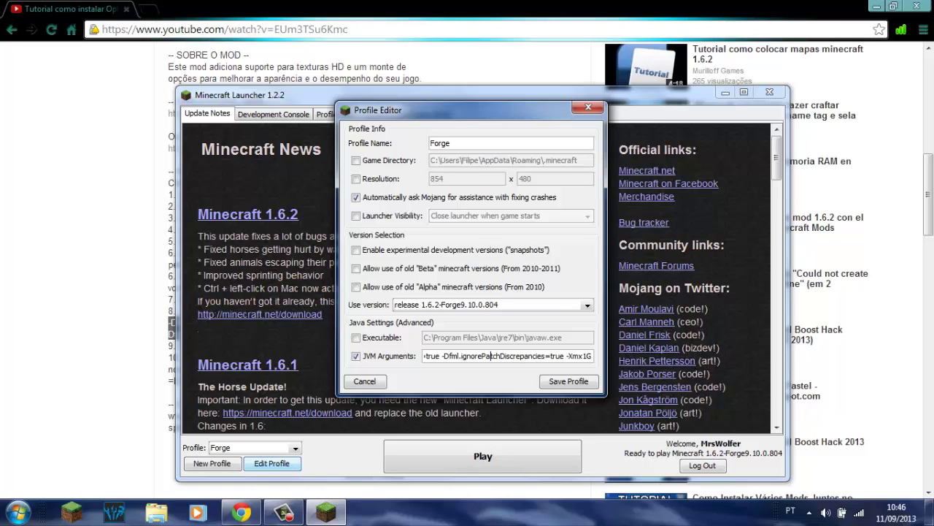
Step: Select the extra hyphen between "Certificates" and "=true" in the JVM arguments and compare the text with the code on the YouTube page
key(Left)
key(Left)
key(Left)
key(Left)
key(Left)
key(Left)
key(Left)
key(Left)
key(Left)
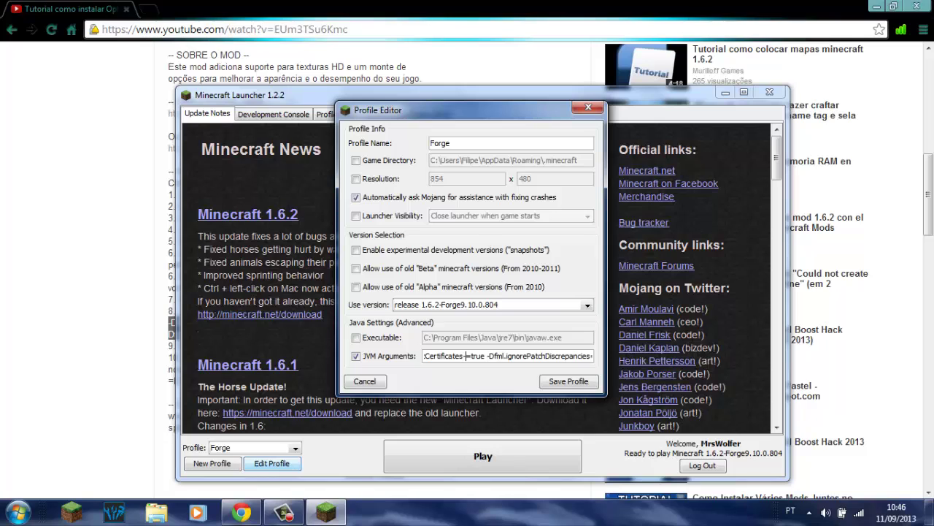
key(shift+Right)
click(242, 512)
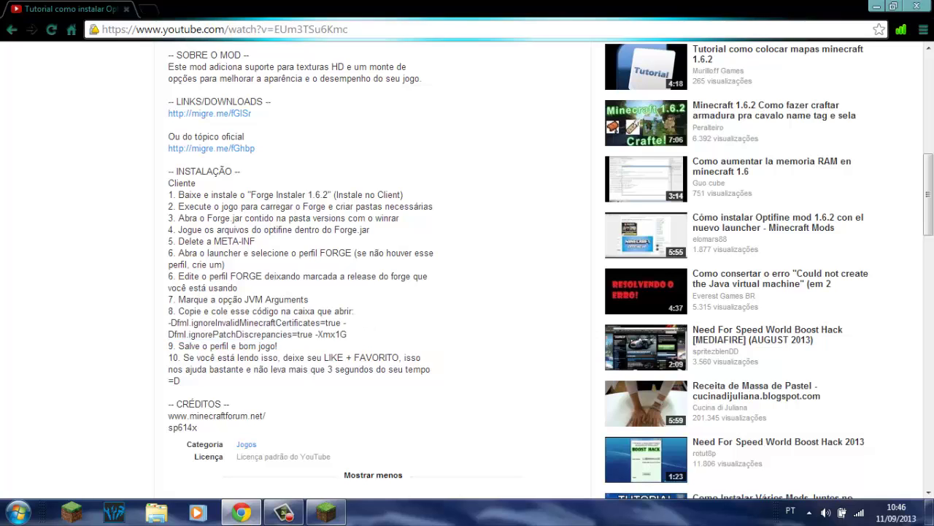
click(326, 513)
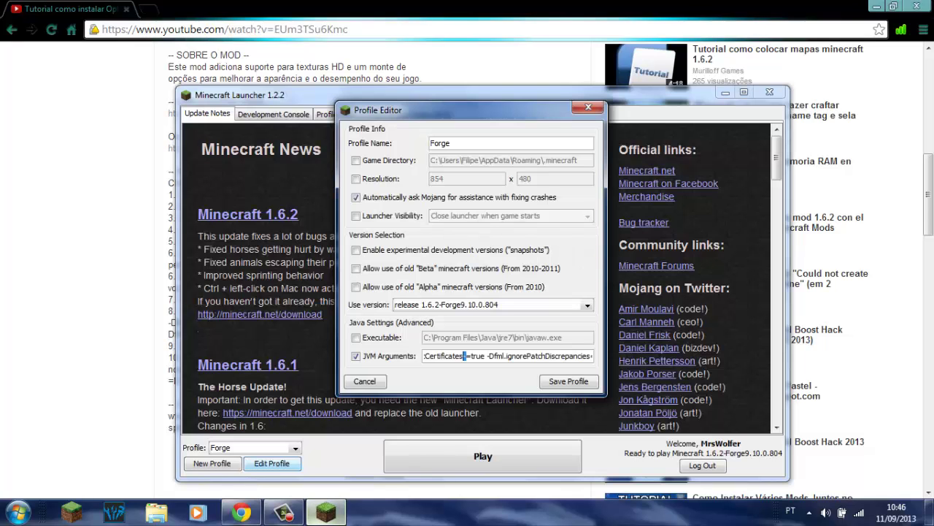